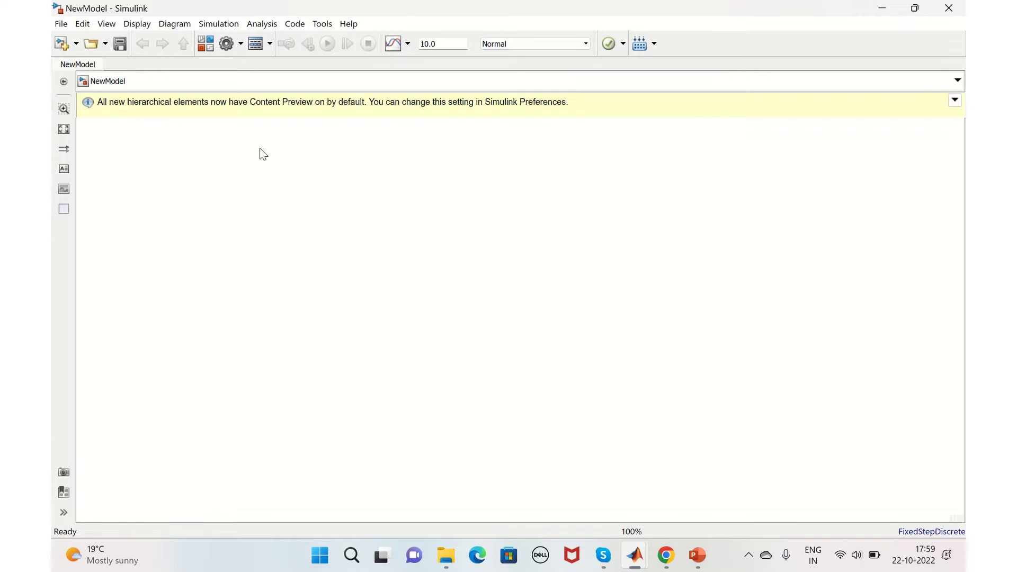
Add an If block and an If Action Subsystem block from Ports & Subsystems, placing the subsystem to the left of the If block.
left_click(205, 44)
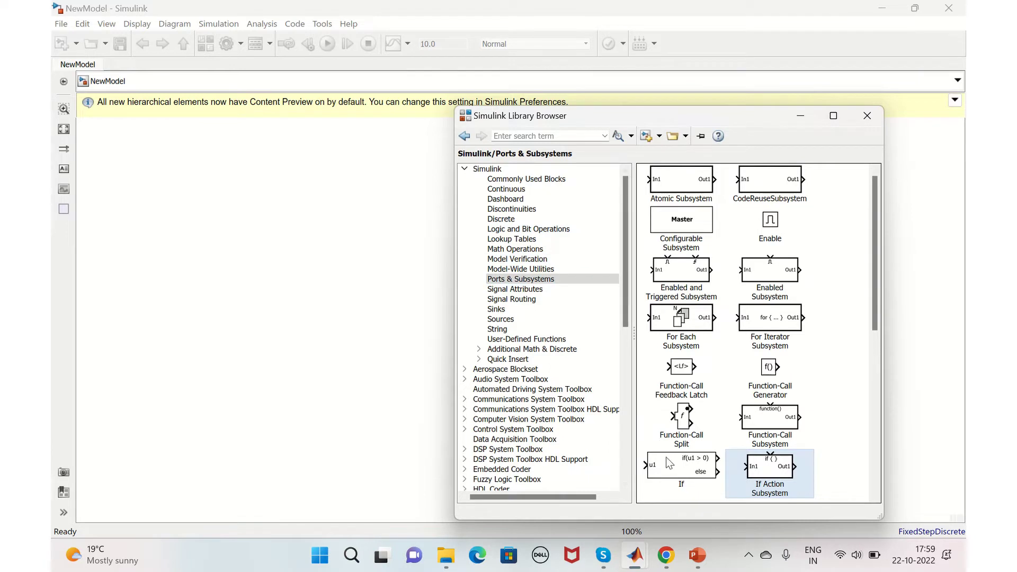
right_click(677, 470)
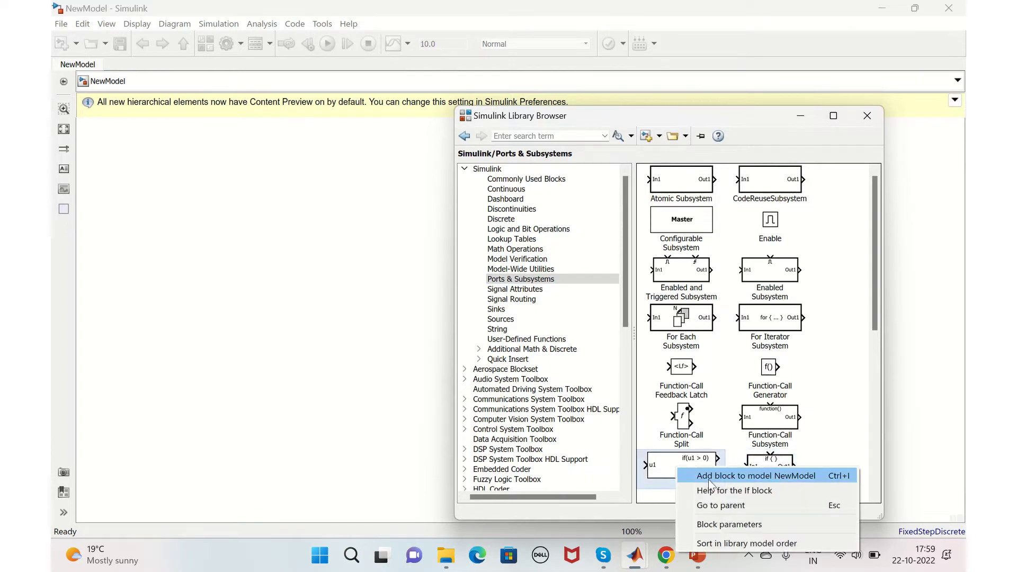
left_click(709, 479)
right_click(762, 473)
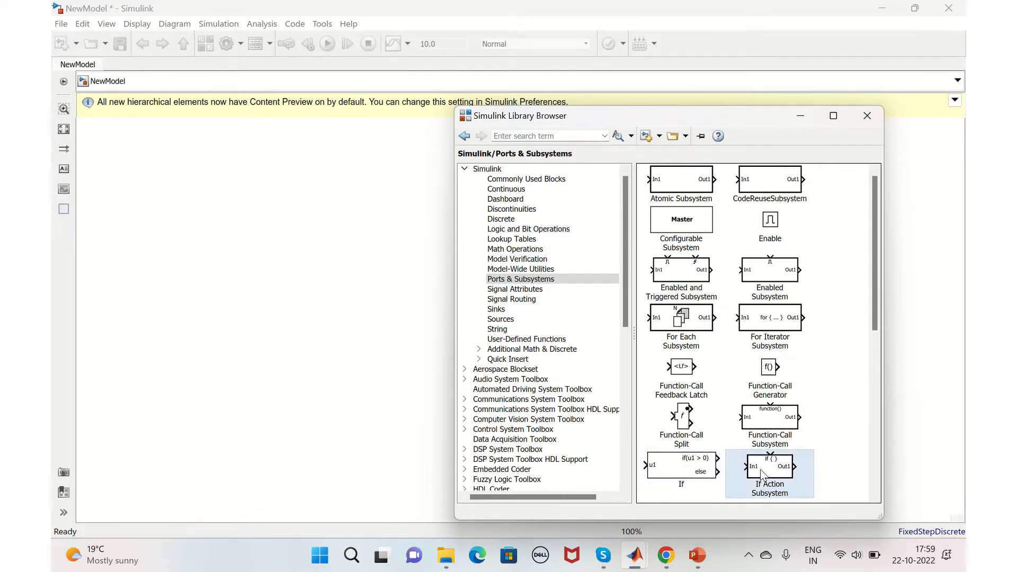
left_click(829, 479)
left_click(867, 115)
left_click_drag(524, 312, 333, 212)
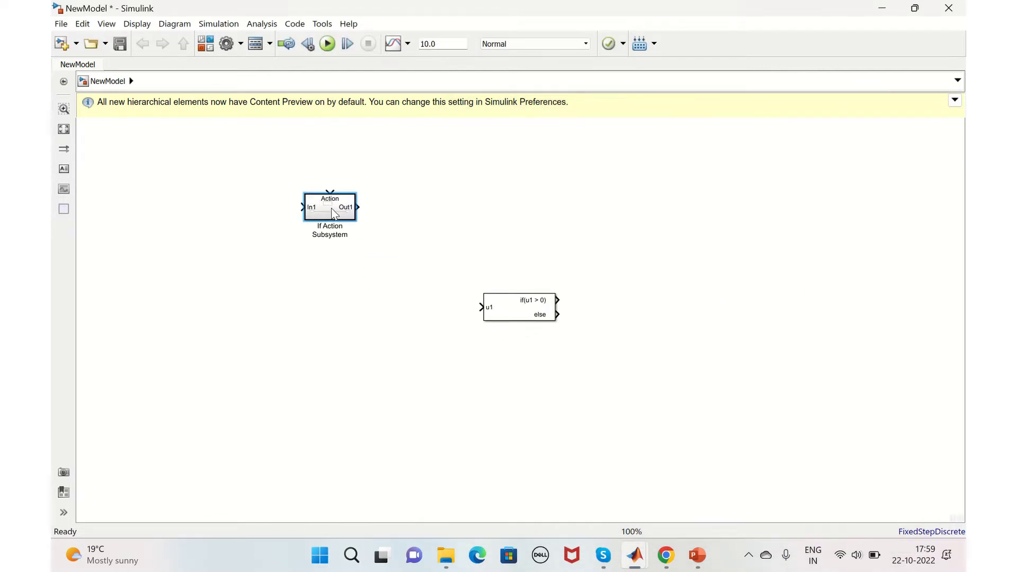
left_click_drag(507, 306, 487, 201)
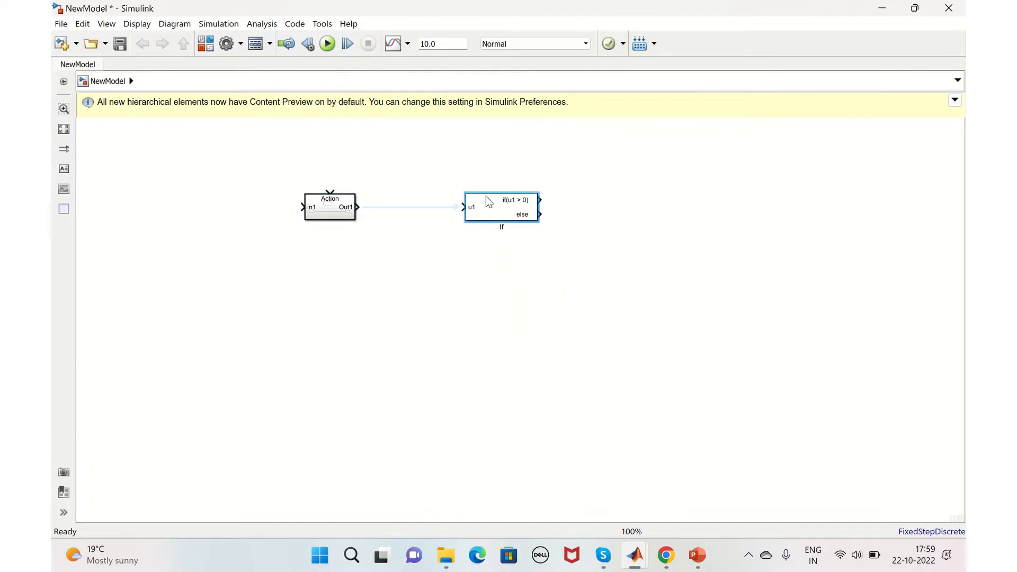
key("ctrl+c")
key("ctrl+v")
key("ctrl+v")
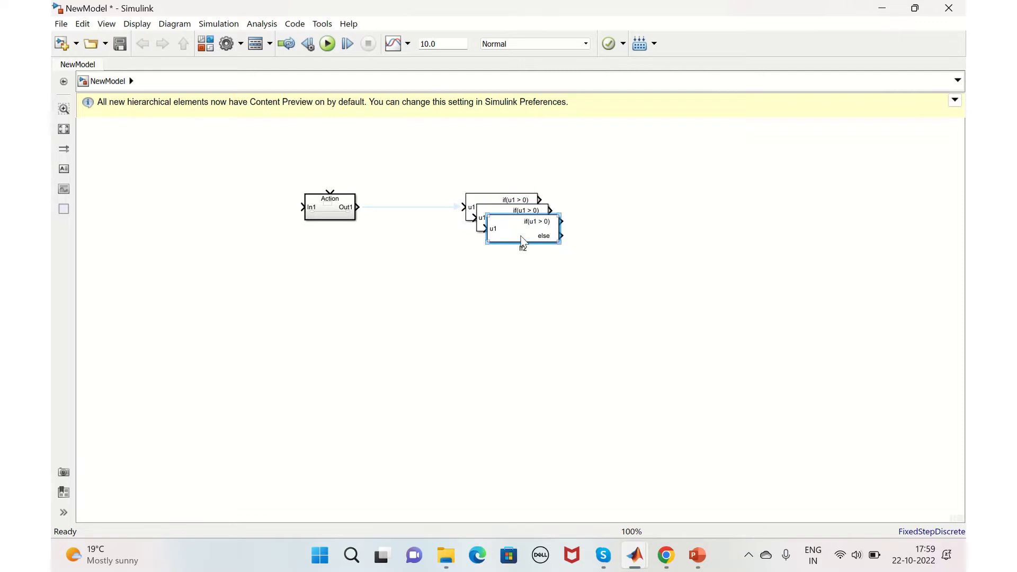
left_click_drag(522, 241, 450, 287)
left_click_drag(508, 229, 565, 286)
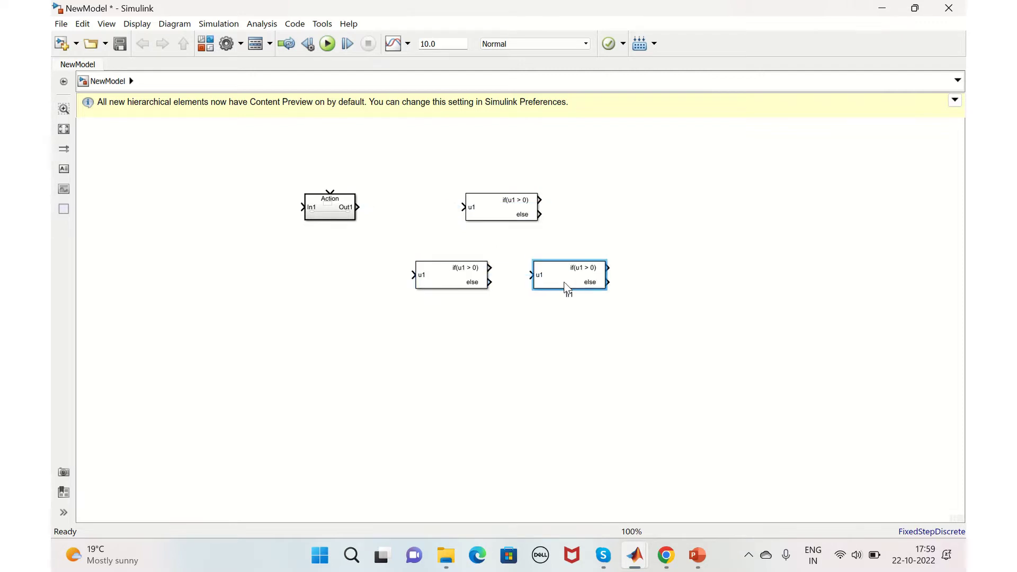
left_click_drag(513, 203, 613, 188)
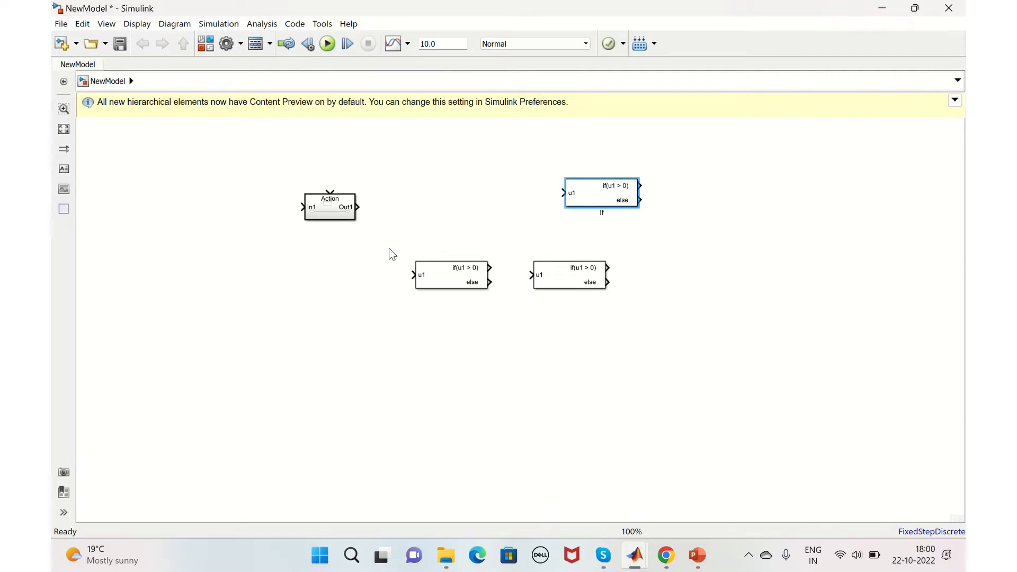
left_click_drag(389, 247, 638, 308)
key("Delete")
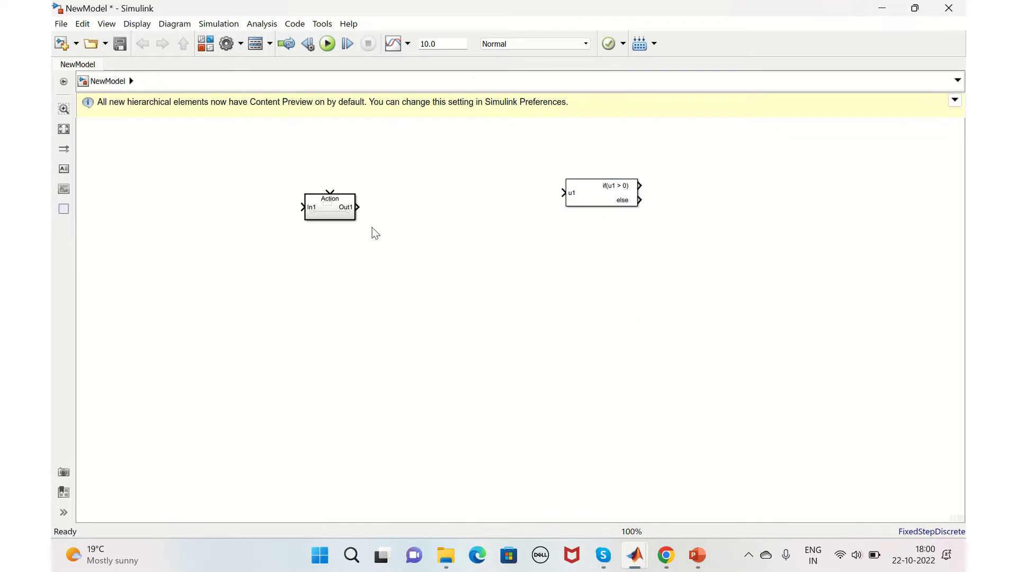
Duplicate the If Action Subsystem block twice so the model has three action subsystems.
left_click(311, 211)
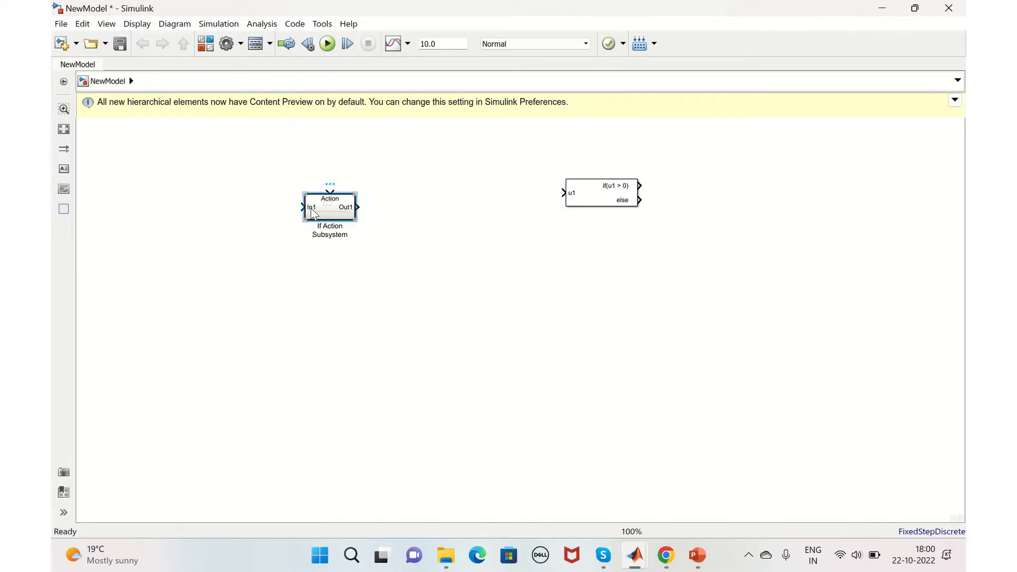
key("ctrl+v")
key("ctrl+v")
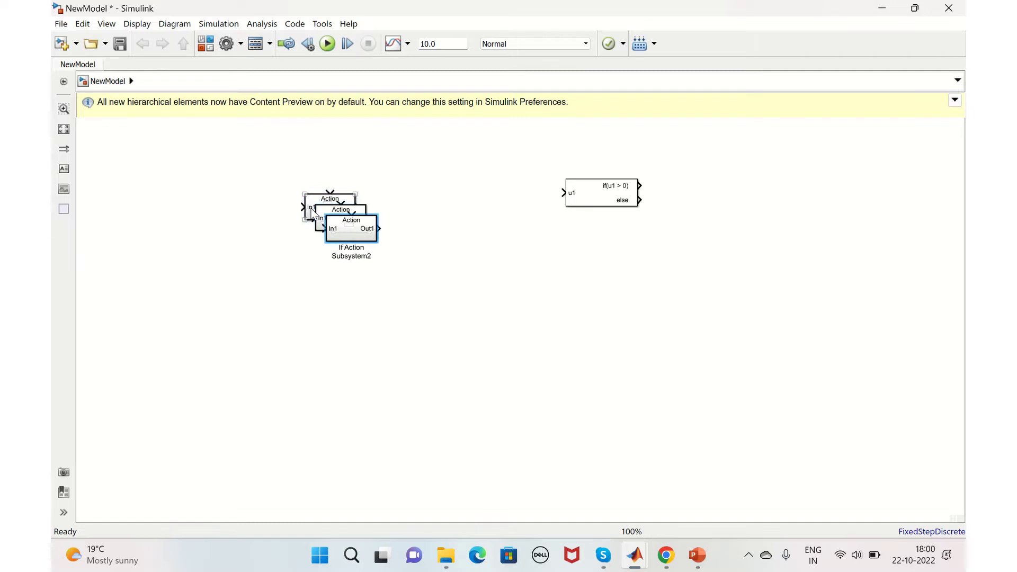
Move the If block to the left of the action subsystems and spread the three overlapping subsystems apart on the canvas.
left_click_drag(607, 202, 225, 210)
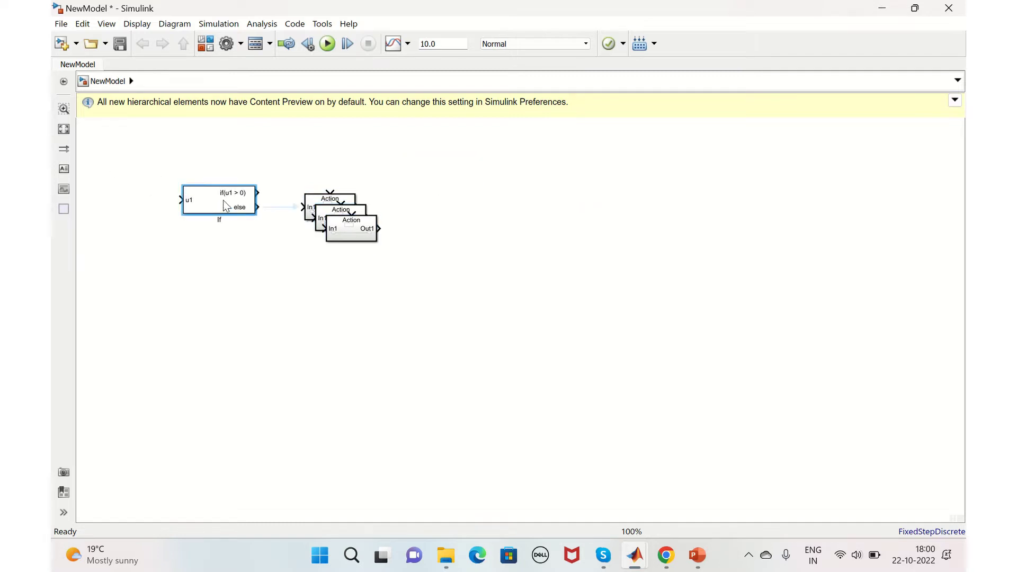
left_click(328, 202)
left_click_drag(329, 203, 518, 181)
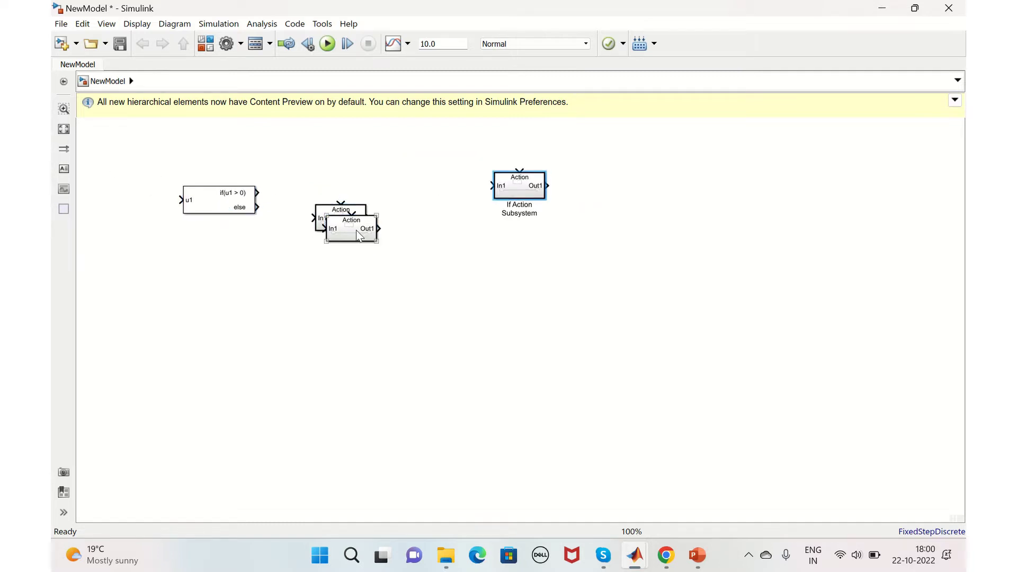
left_click_drag(357, 235, 351, 293)
left_click_drag(347, 229, 548, 286)
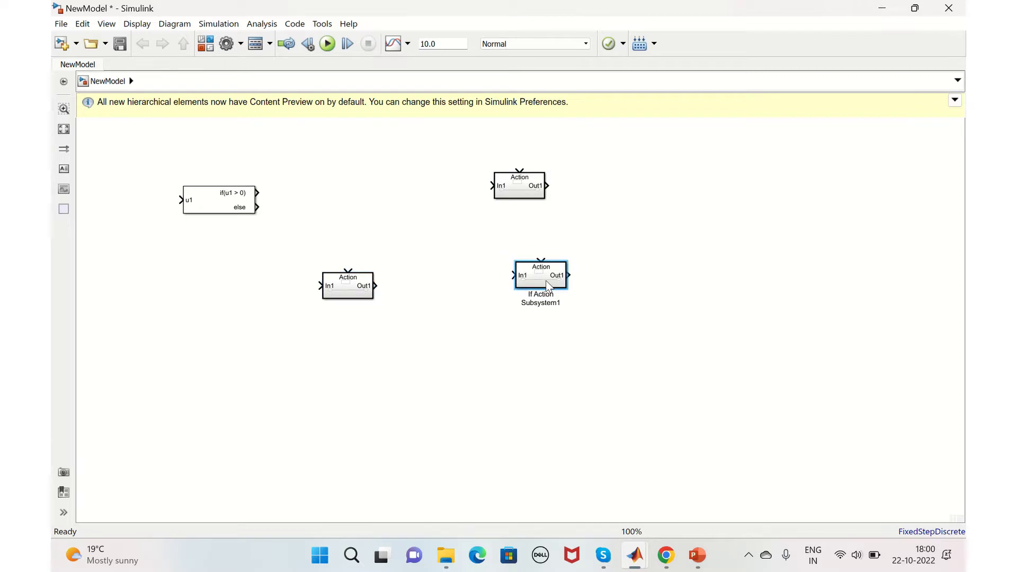
left_click_drag(509, 190, 513, 212)
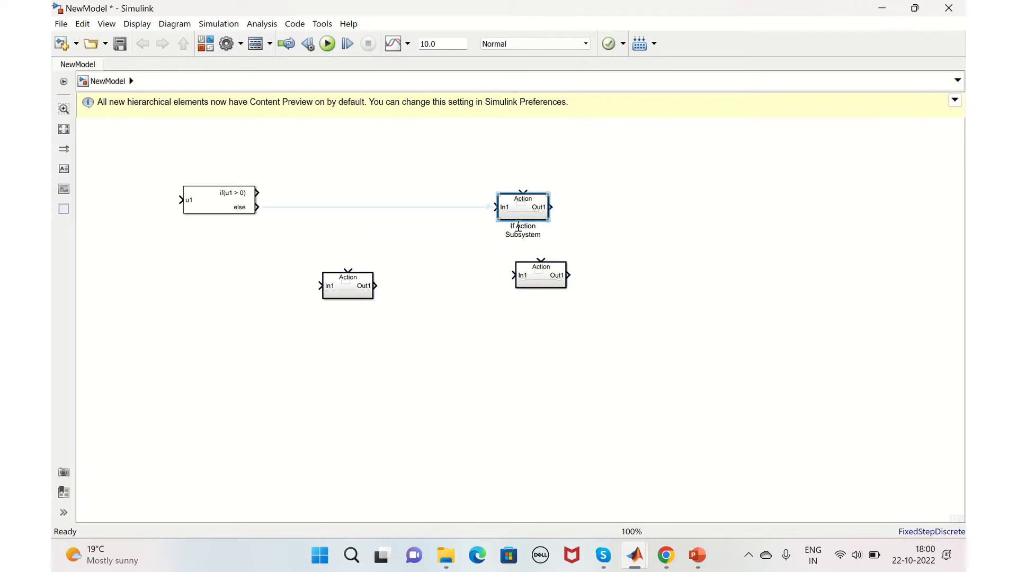
Rename the uppermost action subsystem as "current lane good".
left_click(512, 228)
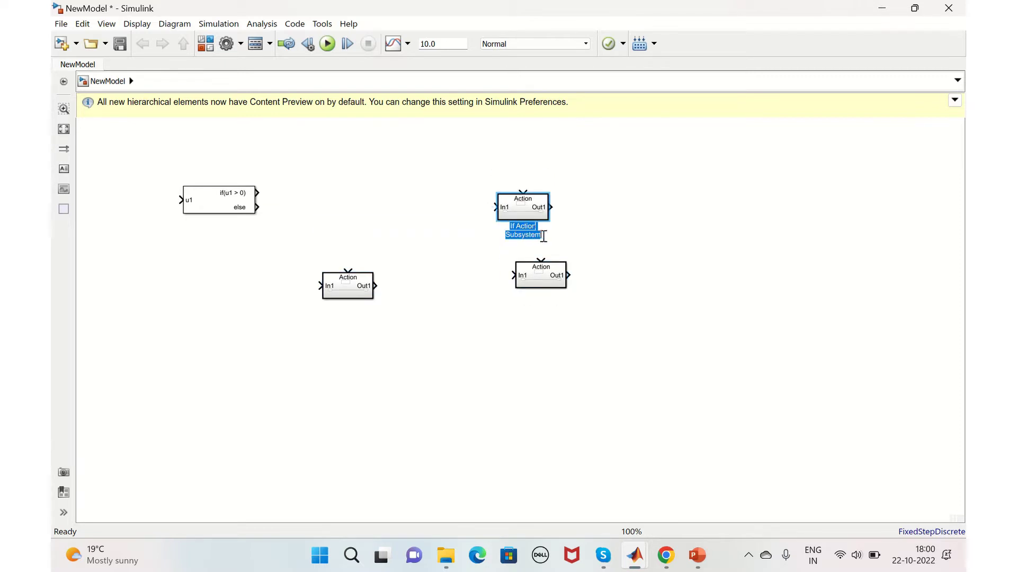
key("BackSpace")
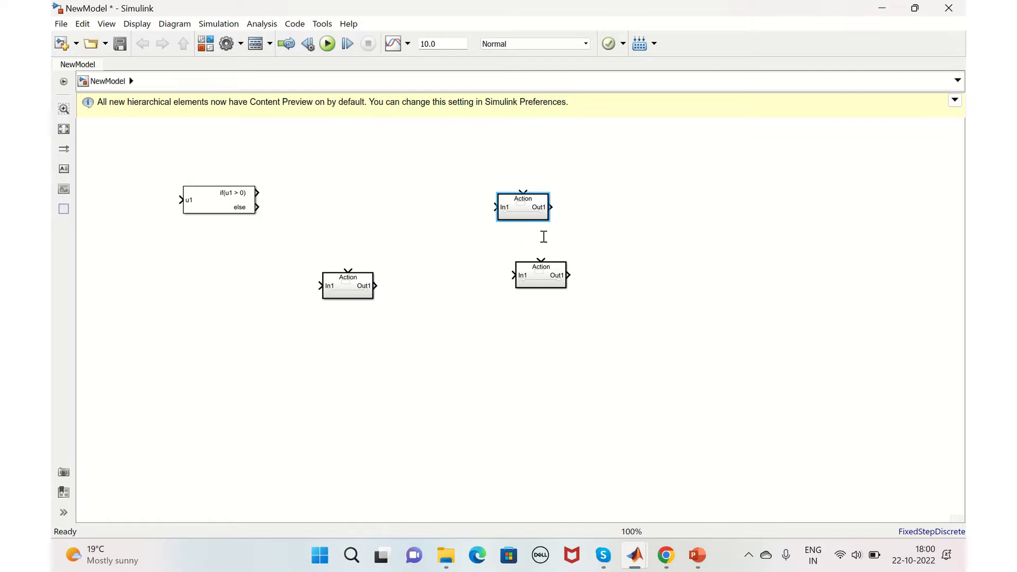
type("current lane good")
Rename the action subsystem below "current lane good" as "adjacent lane good".
left_click(554, 269)
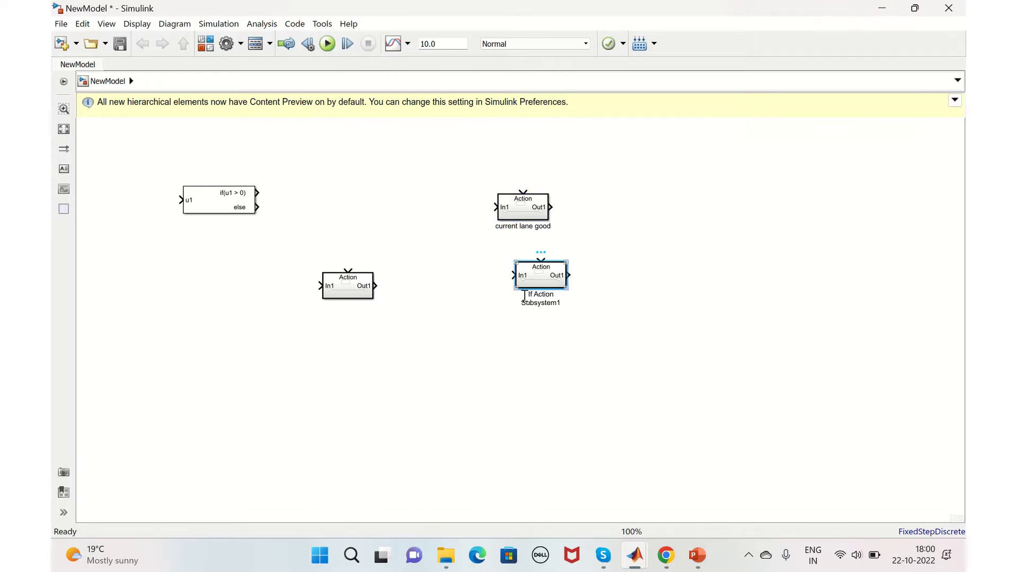
left_click(525, 296)
left_click_drag(530, 296, 560, 311)
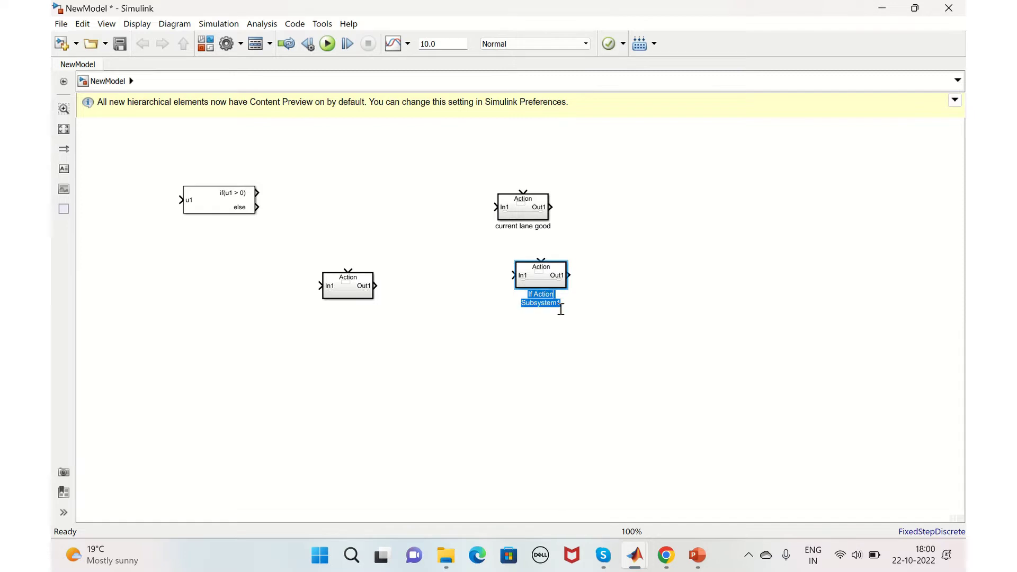
key("BackSpace")
type("adjacent lane good")
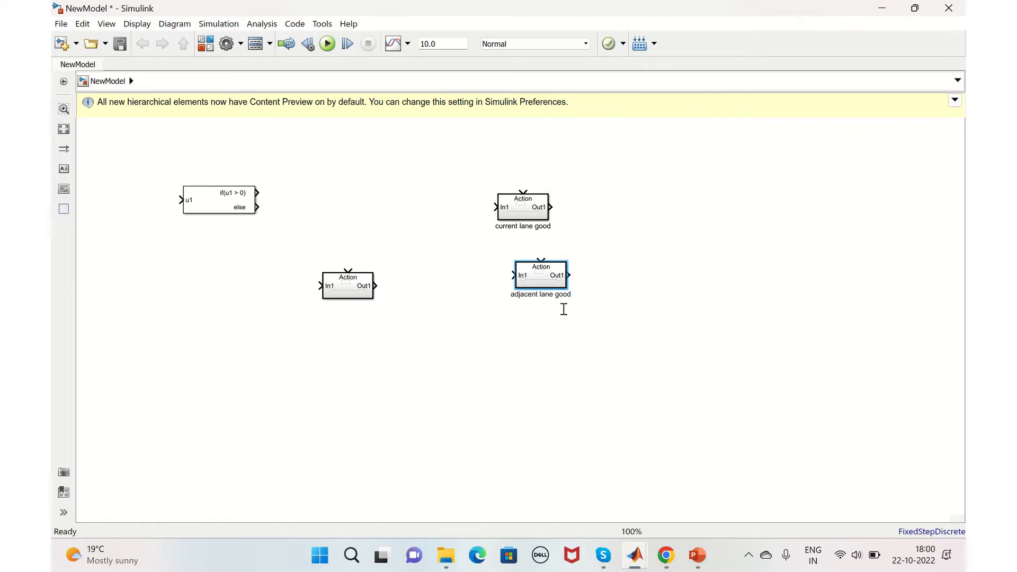
Rename the remaining action subsystem, below the If block, as "both lane bad".
left_click(348, 291)
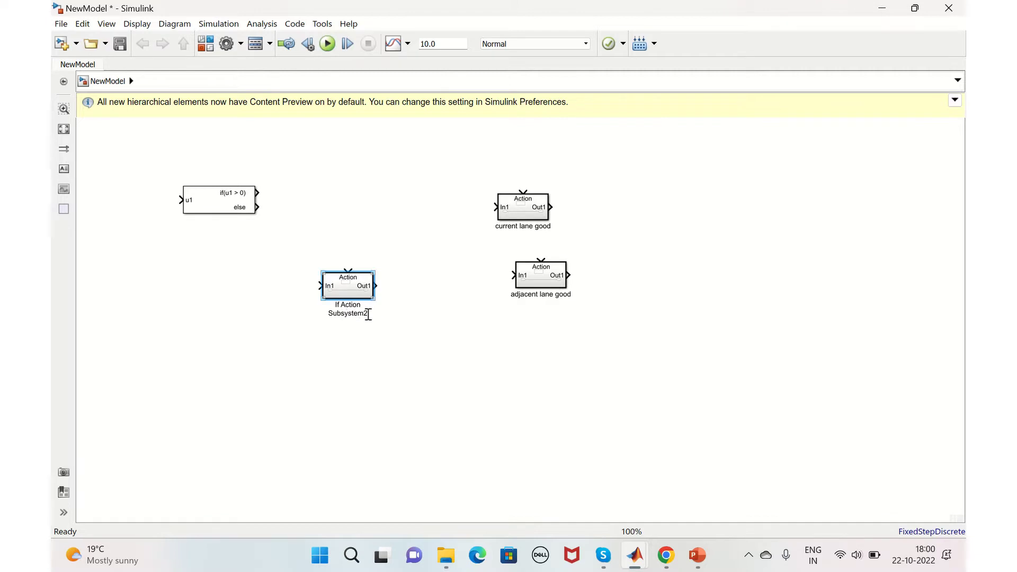
left_click_drag(368, 314, 330, 306)
key("BackSpace")
type("both lane bad")
Arrange the three lane subsystems in a diagonal staircase and shift the If block slightly closer to them.
left_click_drag(347, 290, 407, 366)
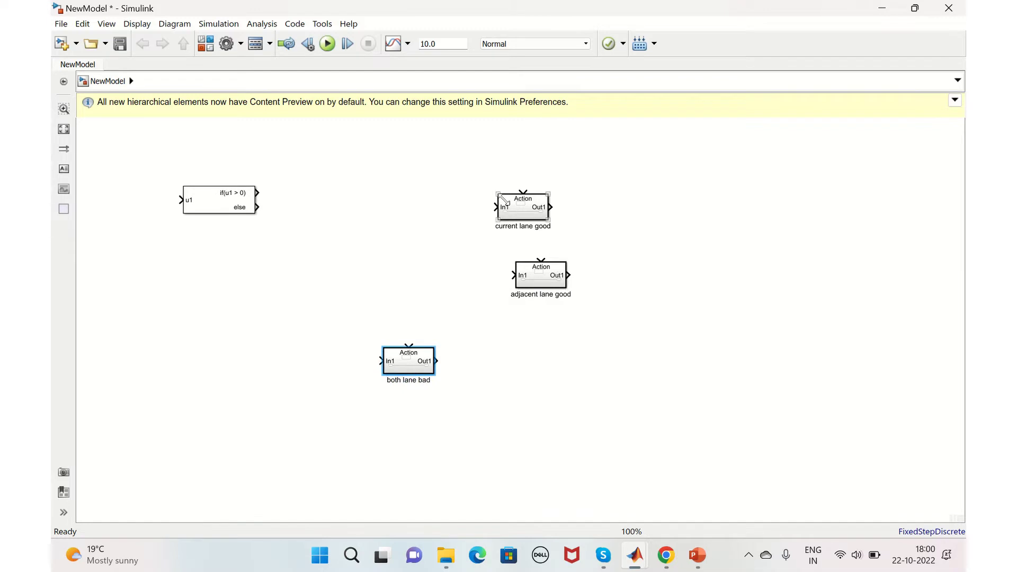
left_click_drag(538, 281, 449, 263)
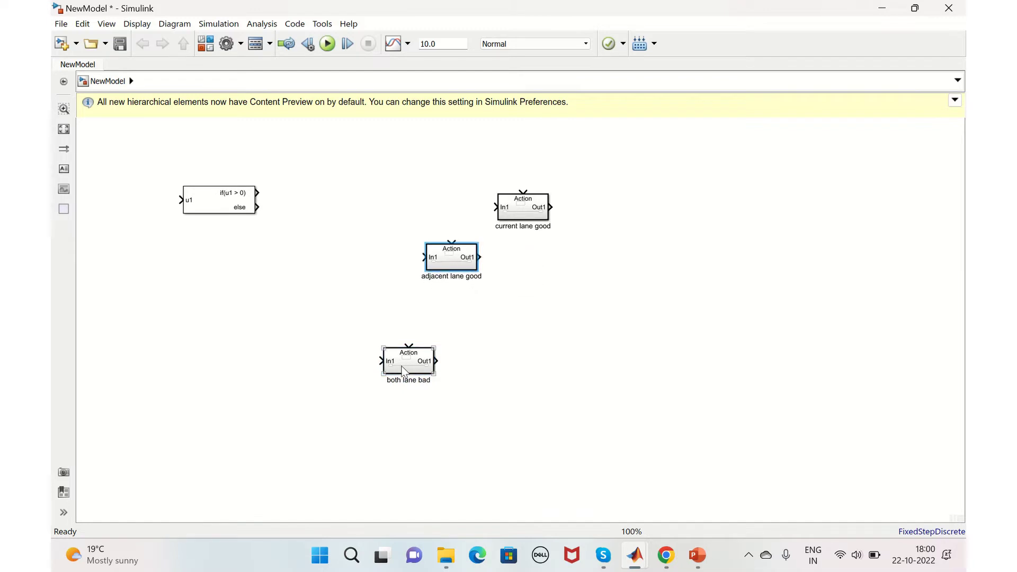
left_click_drag(391, 353, 351, 295)
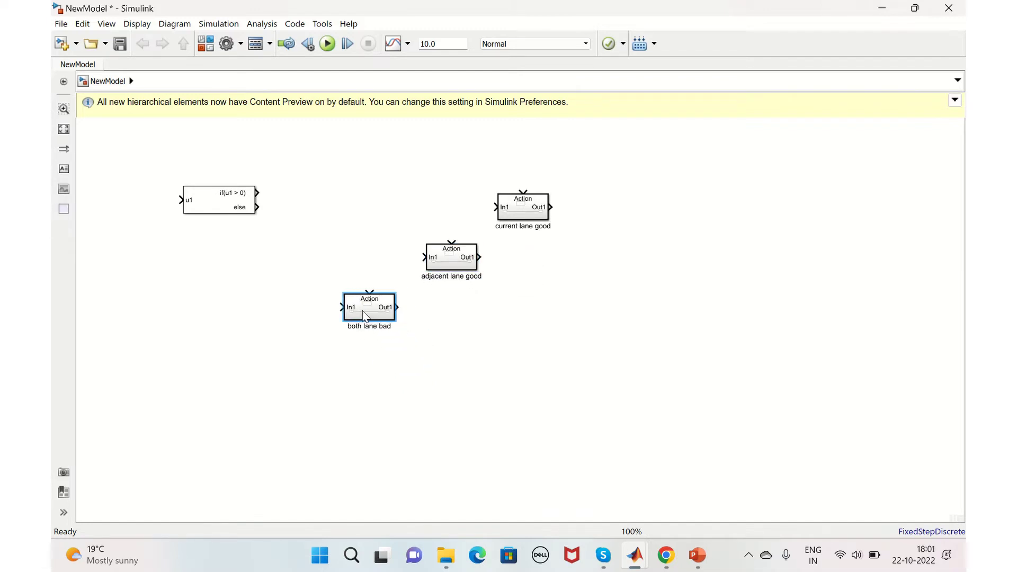
left_click_drag(211, 193, 247, 194)
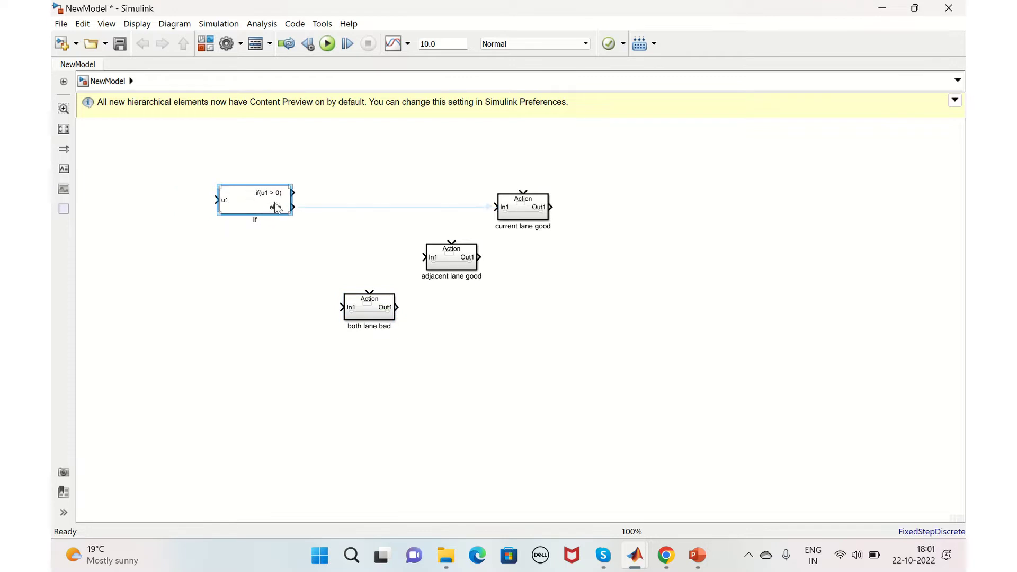
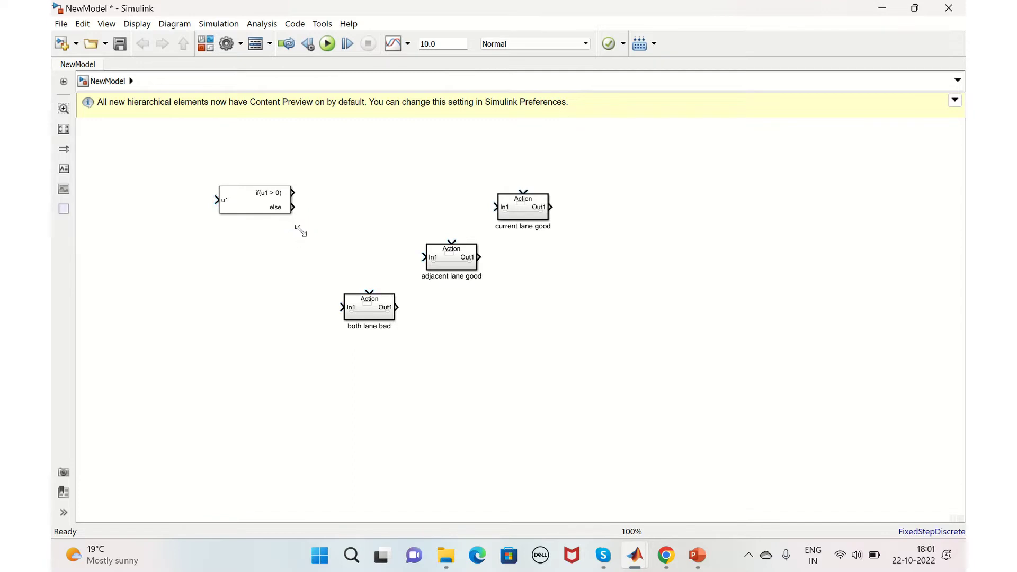
Add a Signal Builder block from the Sources library to the left of the If block.
left_click(204, 45)
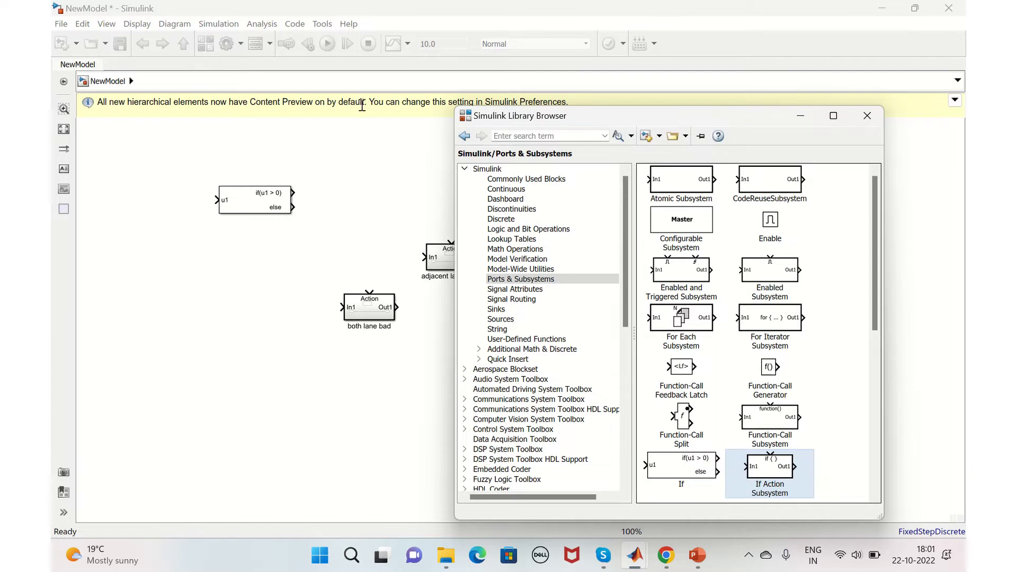
left_click(466, 283)
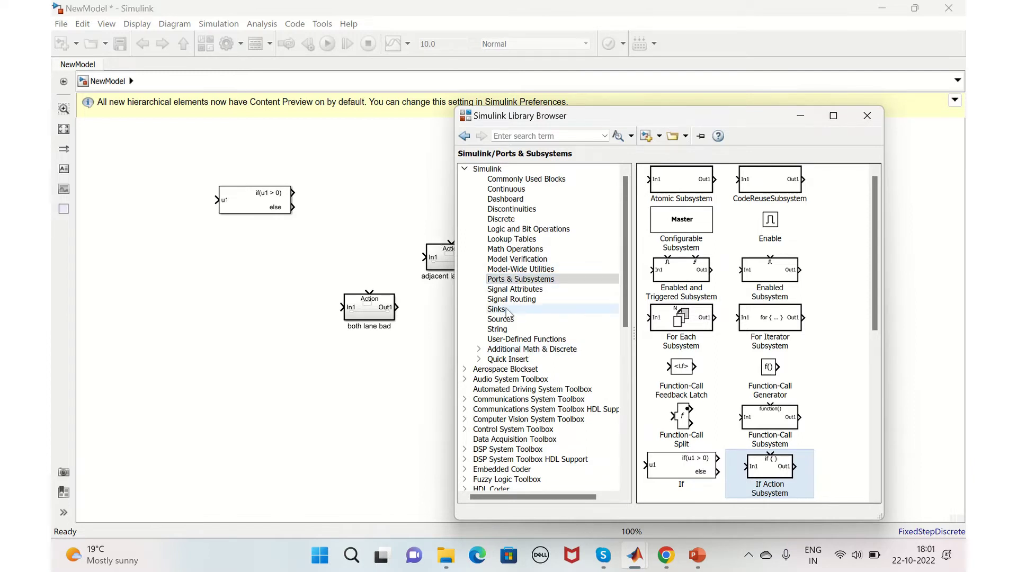
left_click(501, 319)
scroll(694, 387, "down", 10)
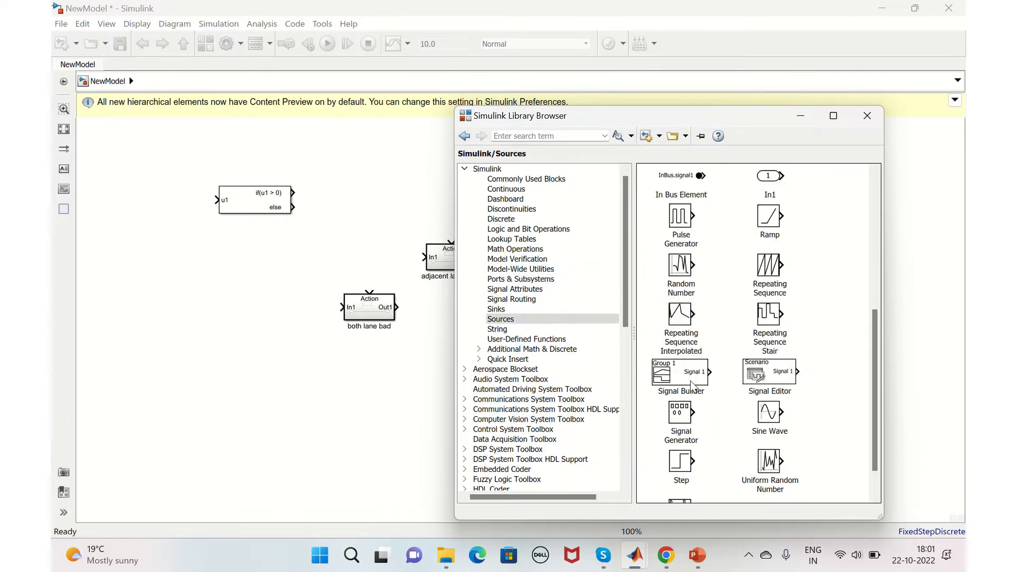
left_click_drag(694, 339, 148, 217)
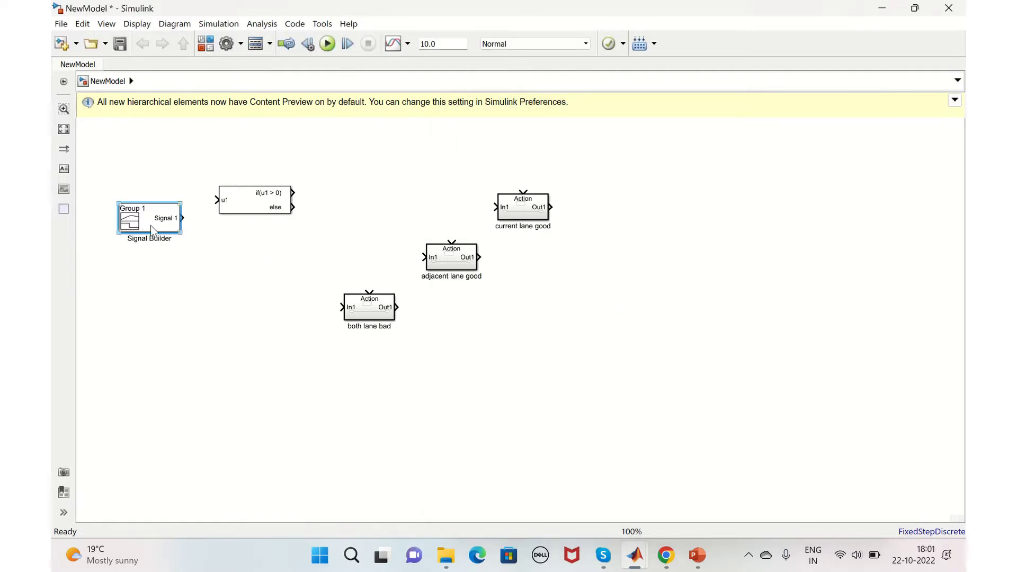
In the Signal Builder, set Signal 1's starting point at 0 s and its upper point at 4 s to Y = 80.
double_click(152, 229)
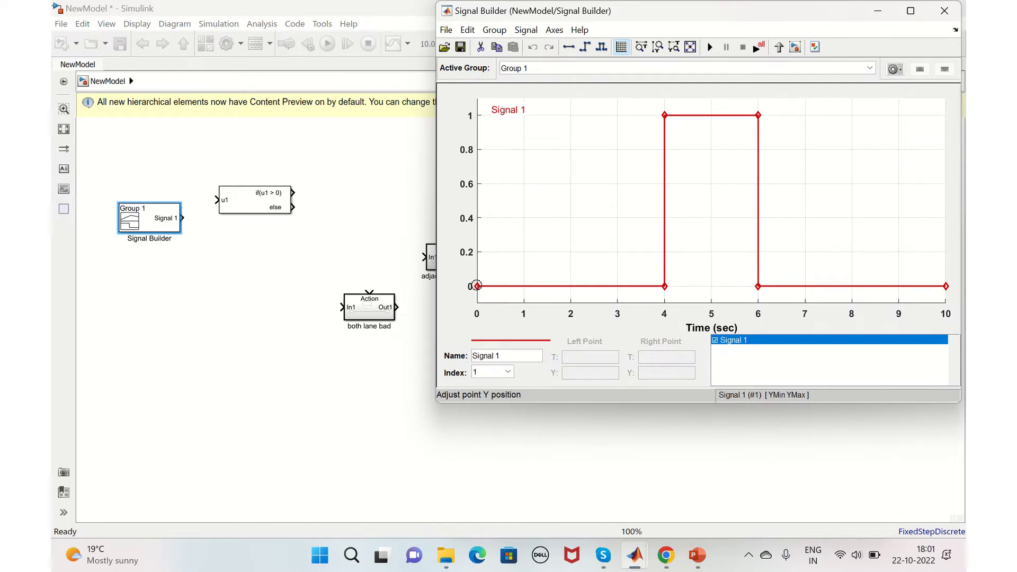
left_click(477, 287)
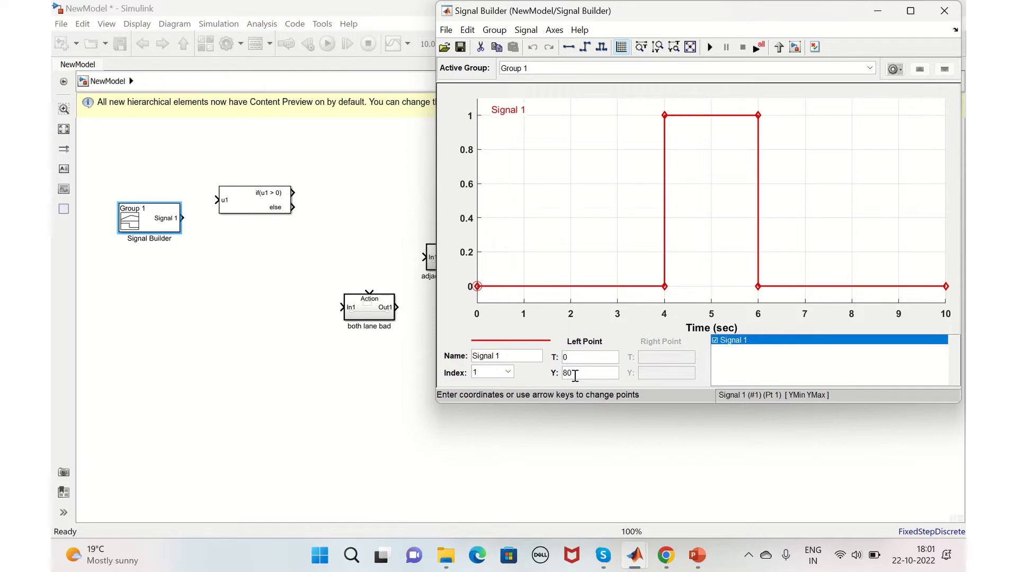
key("Return")
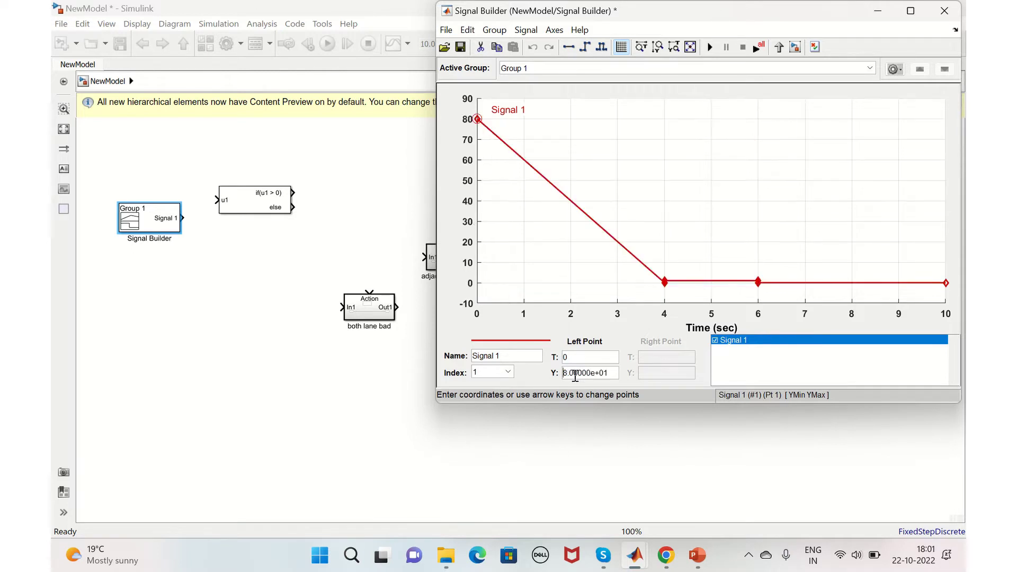
left_click(664, 283)
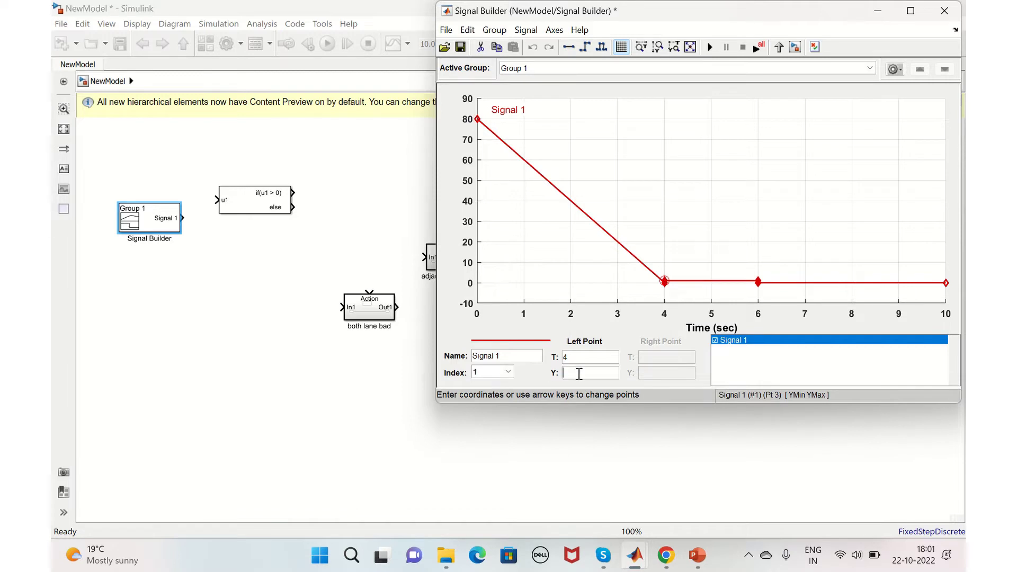
key("Return")
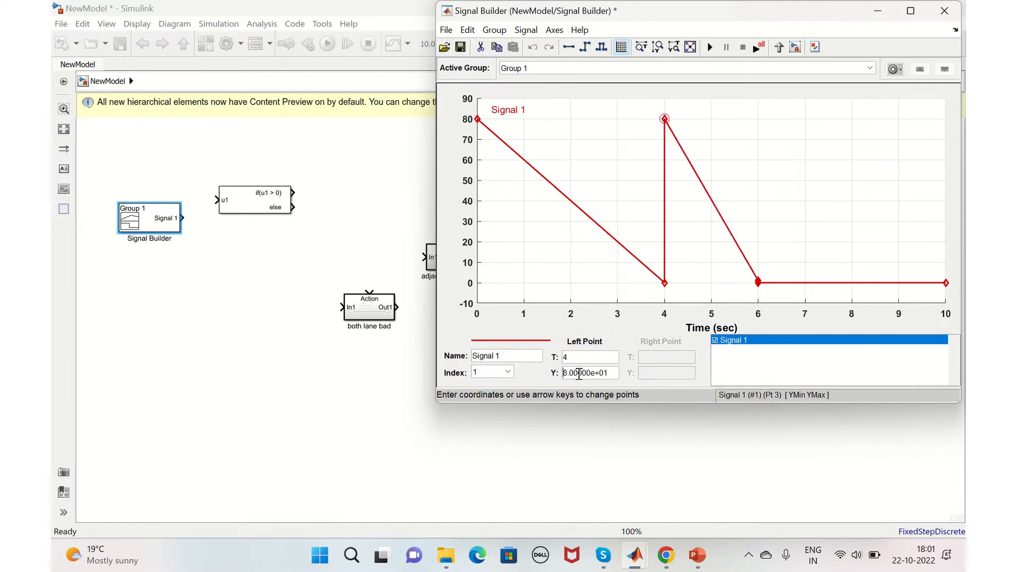
Lower Signal 1's upper point at 4 s to about Y = 63.
left_click(664, 284)
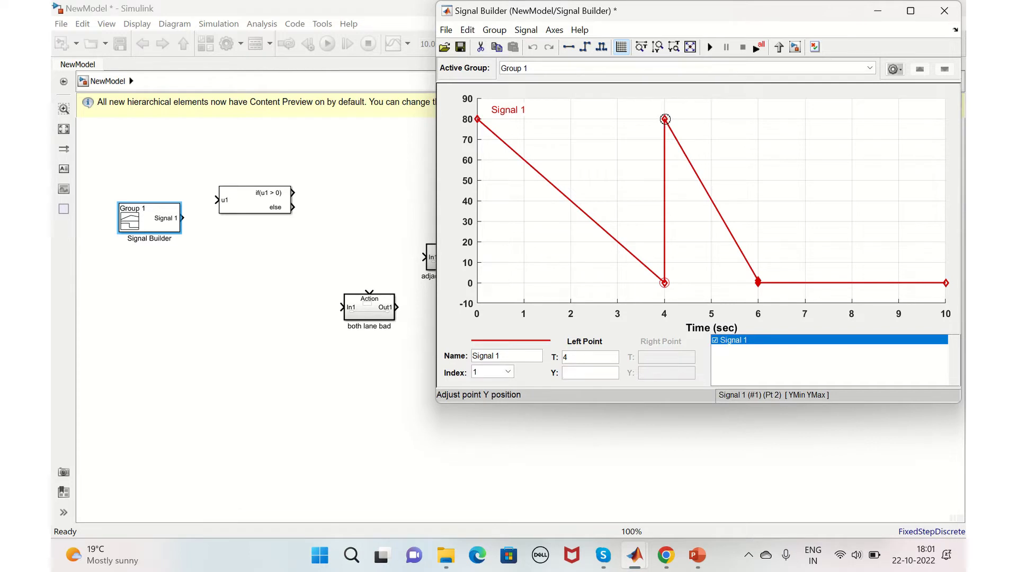
left_click(665, 120)
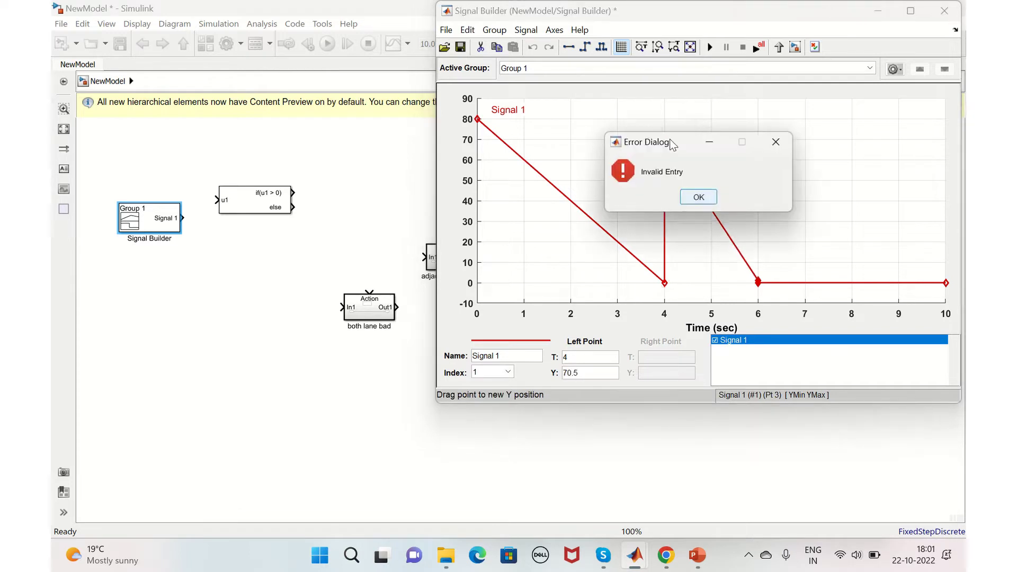
left_click(699, 197)
left_click(664, 139)
left_click_drag(664, 139, 664, 153)
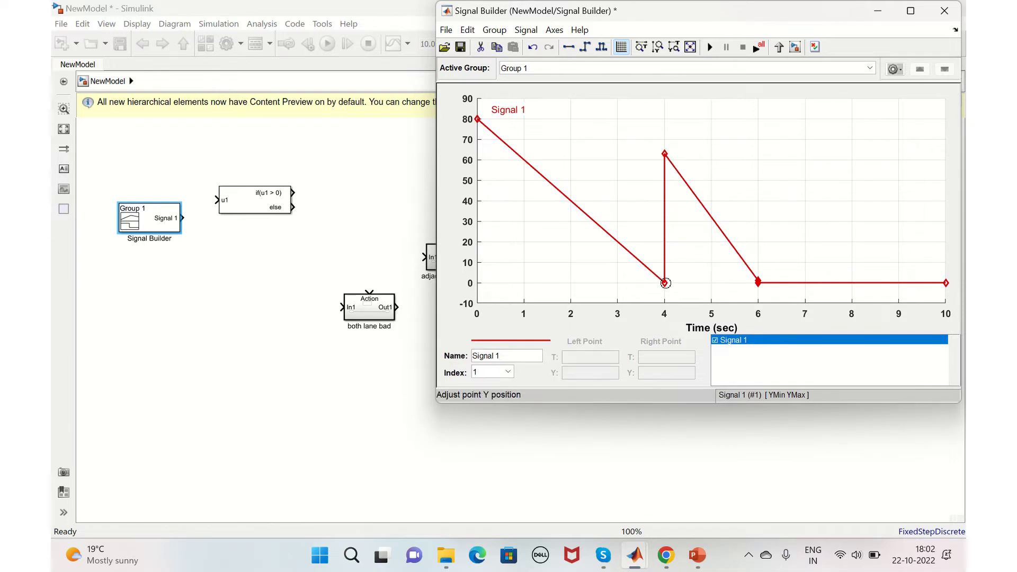
Set Signal 1's bottom point at 4 s to Y = 80 and the other point at 4 s to Y = 50.
left_click(665, 283)
left_click(582, 370)
key("Return")
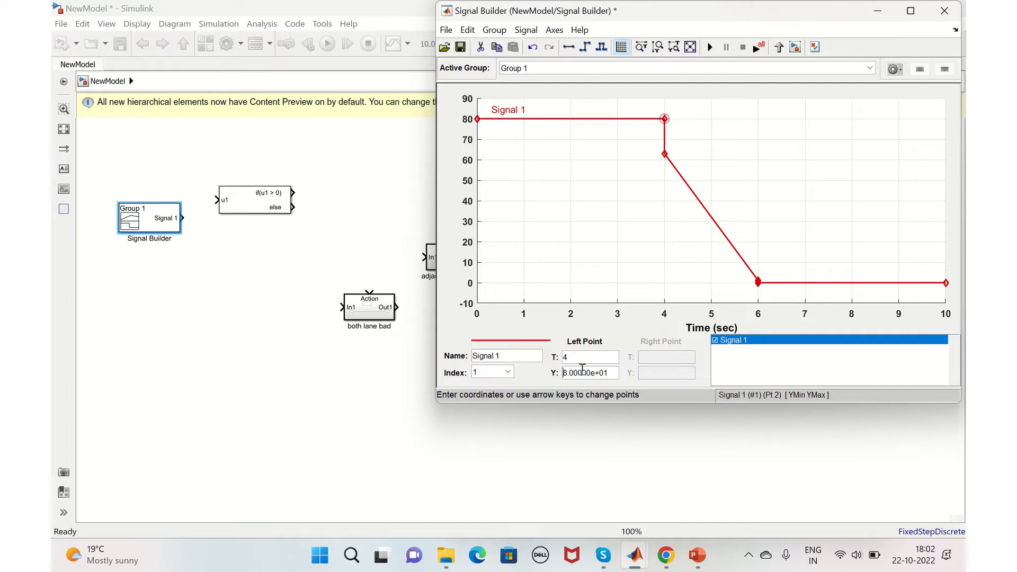
left_click(663, 154)
key("Return")
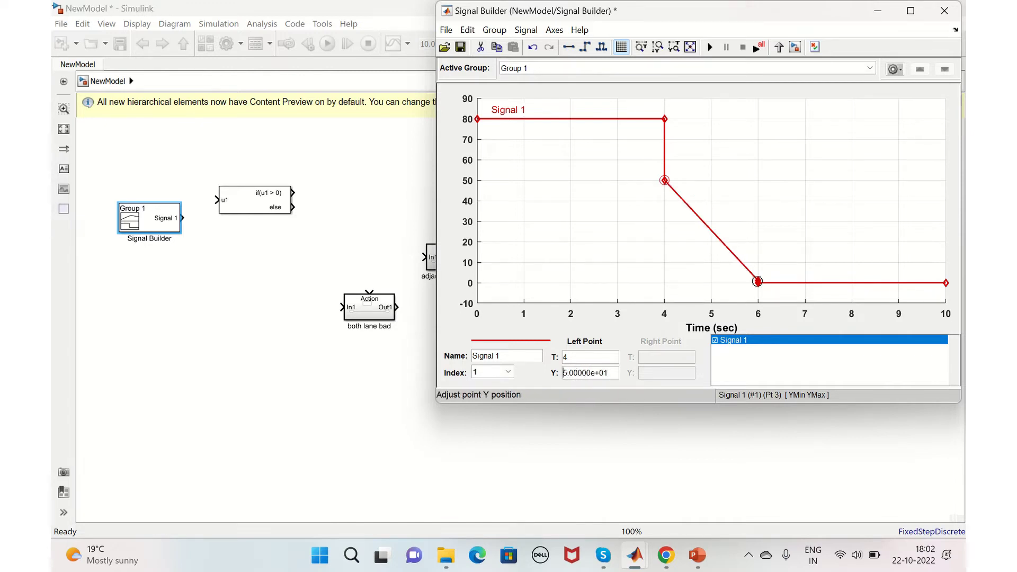
Set Signal 1's upper point at 6 s to Y = 80.
left_click(757, 282)
left_click(760, 279)
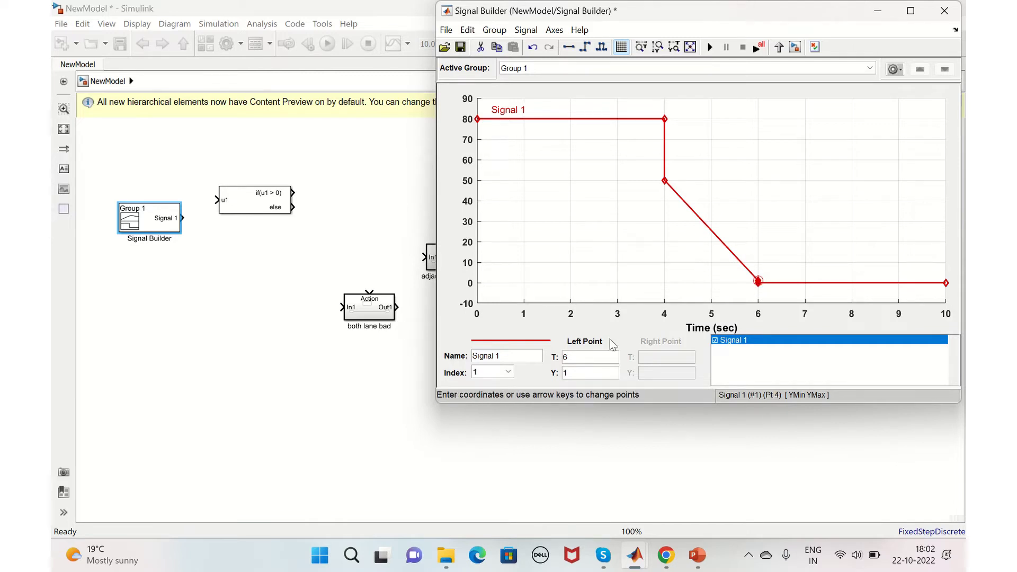
left_click(574, 372)
type("80")
key("Return")
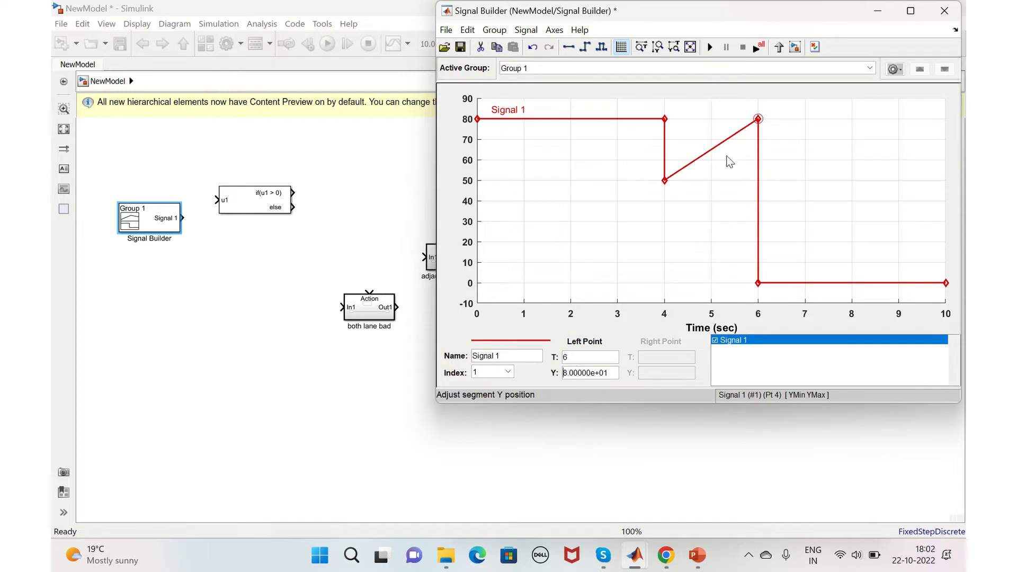
Change Signal 1's upper point at 6 s to Y = 50.
left_click(759, 120)
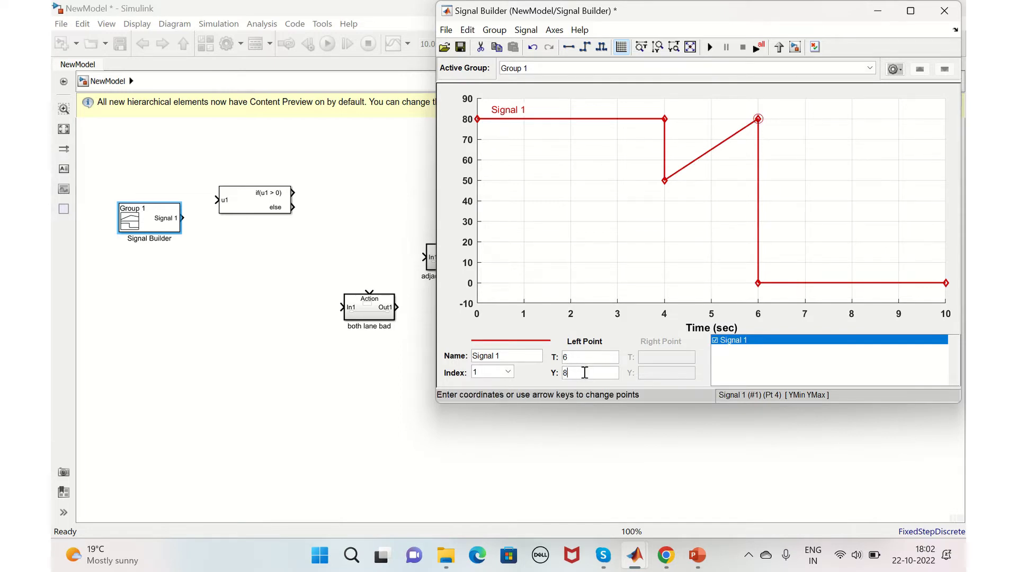
type("50")
key("Return")
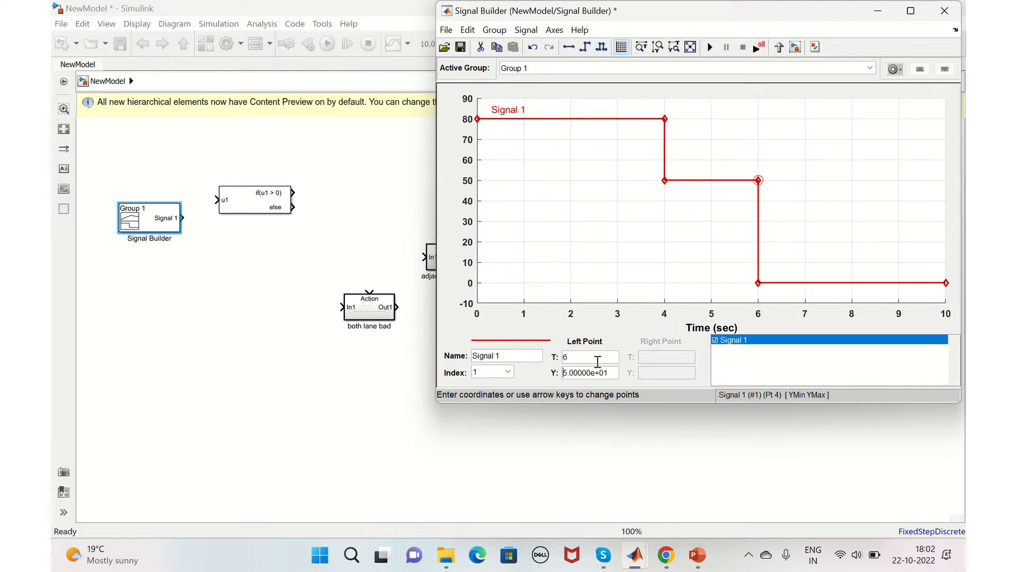
Set Signal 1's lower point at 6 s and its end point at 10 s to Y = 80.
left_click(758, 283)
key("Return")
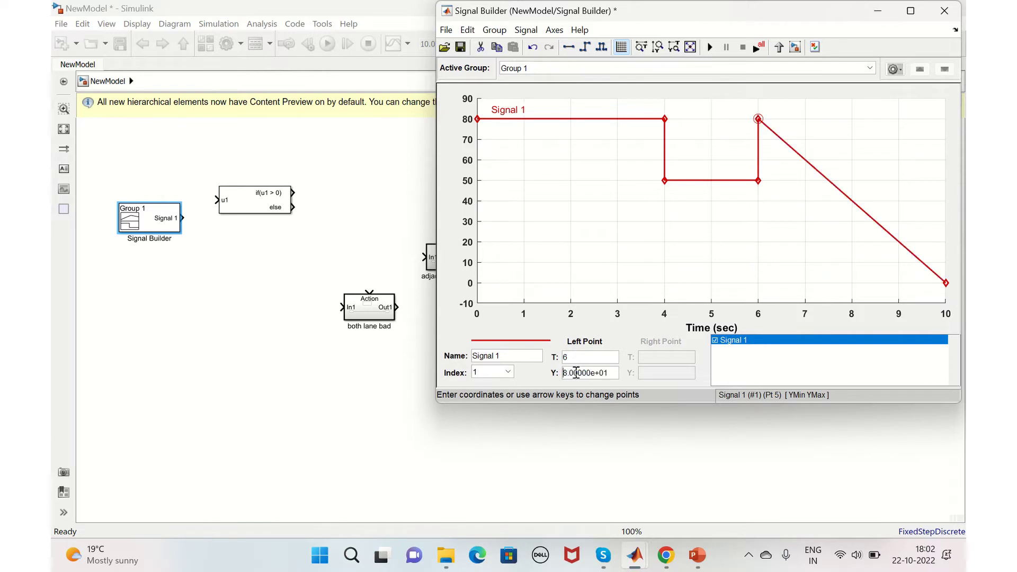
left_click(946, 283)
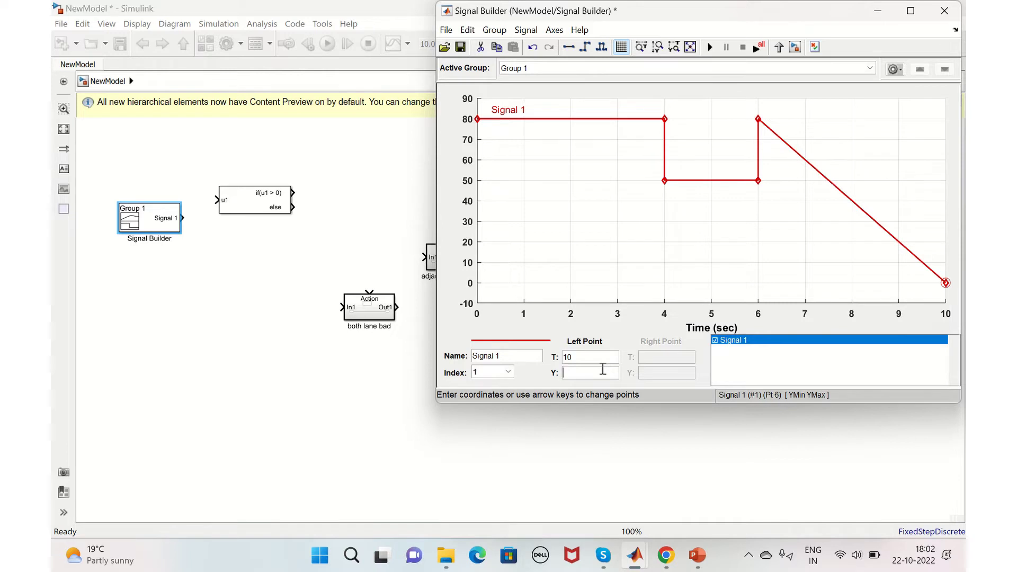
key("Return")
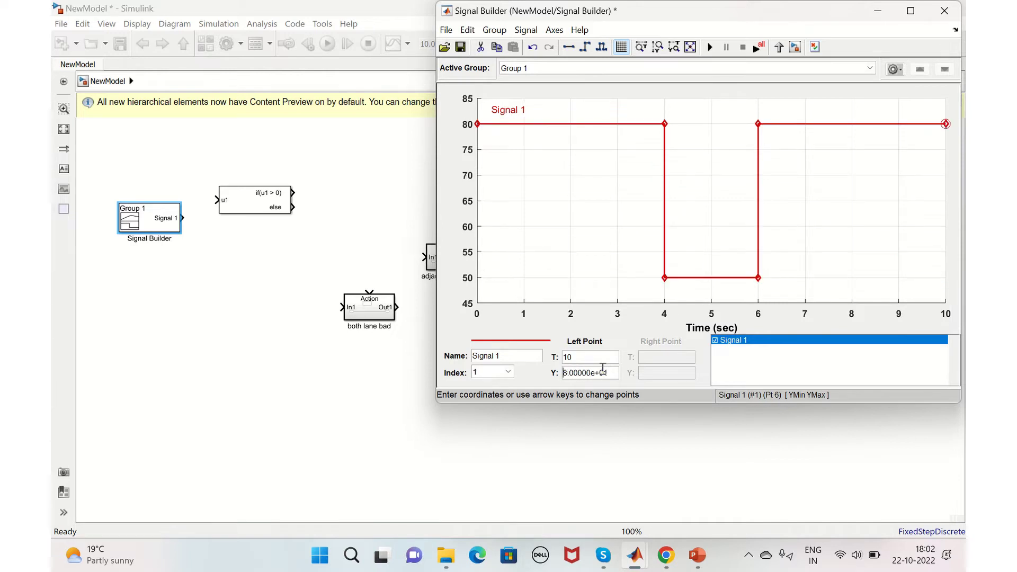
Add a new Pulse signal to the group and shift its rising edge to 3 s.
left_click(528, 33)
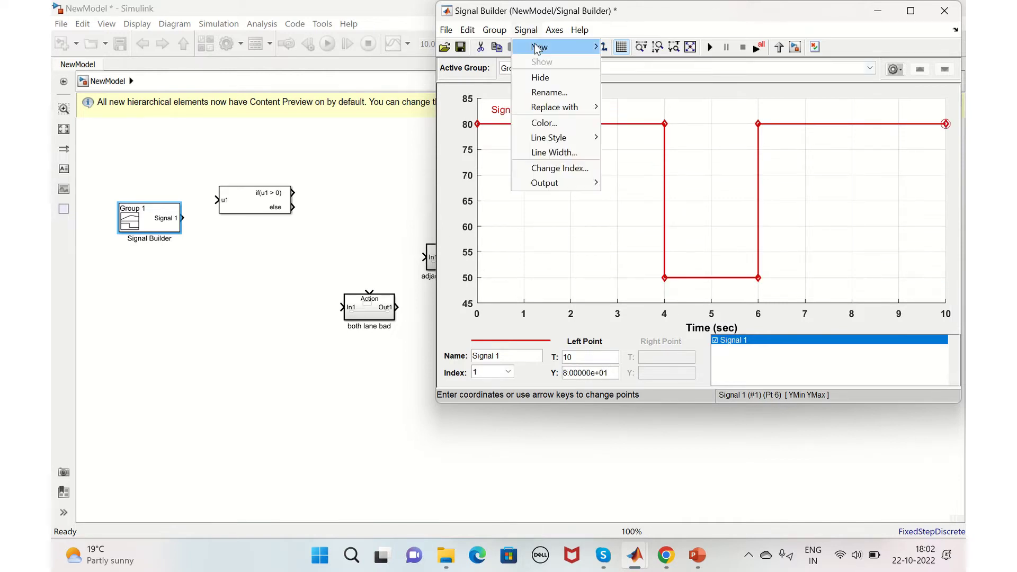
mouse_move(539, 46)
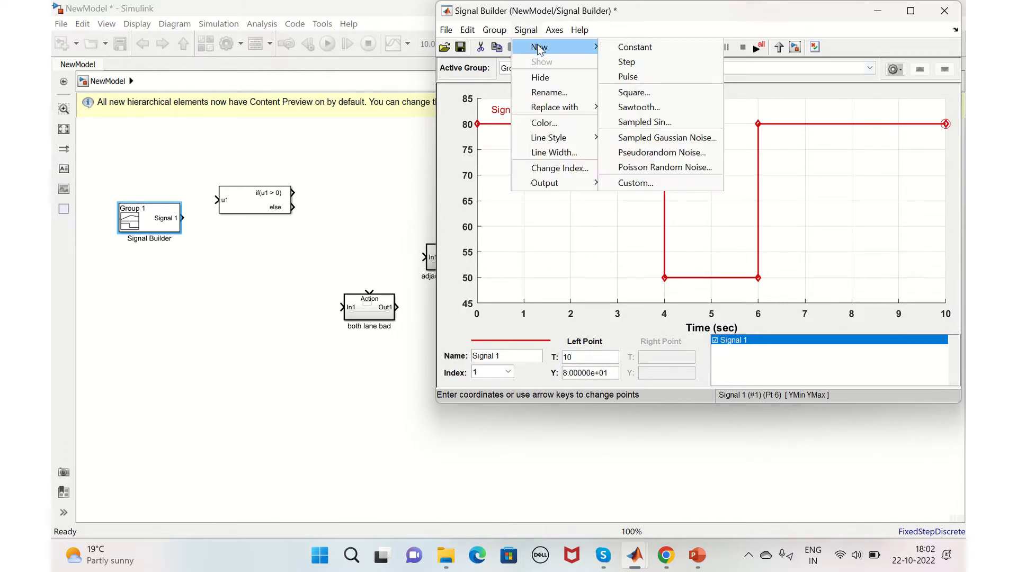
left_click(648, 78)
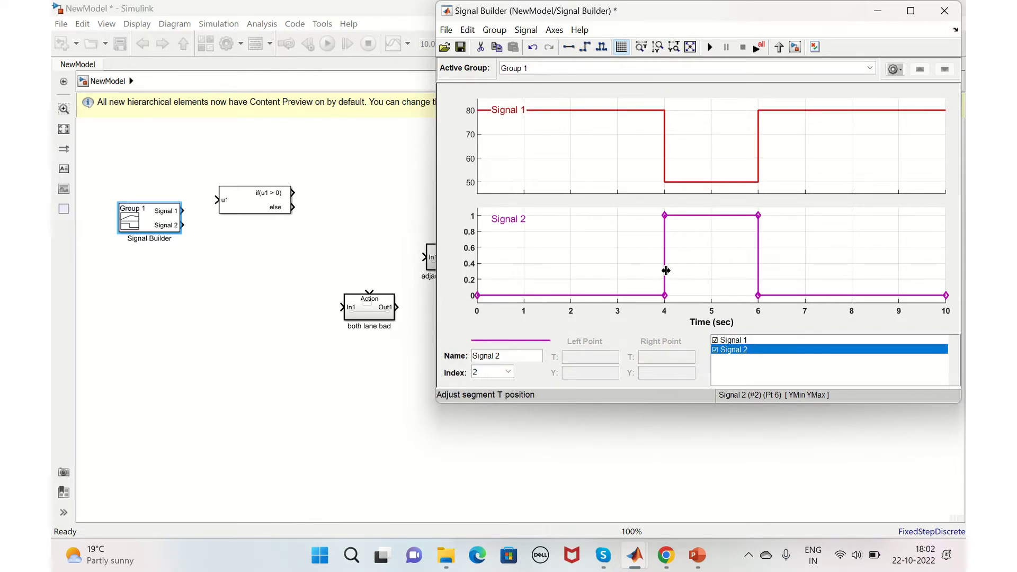
left_click_drag(666, 269, 617, 266)
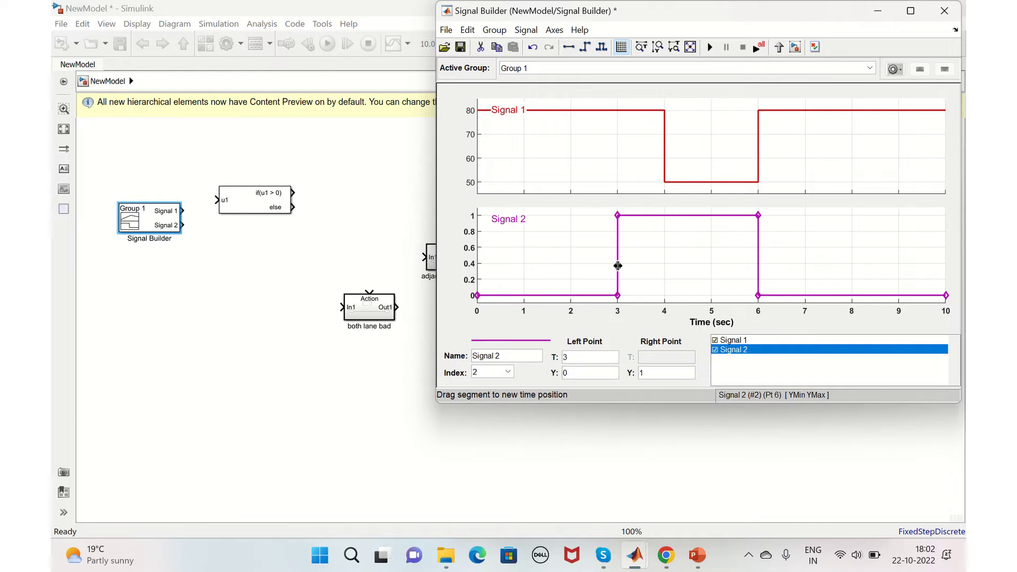
left_click(618, 295)
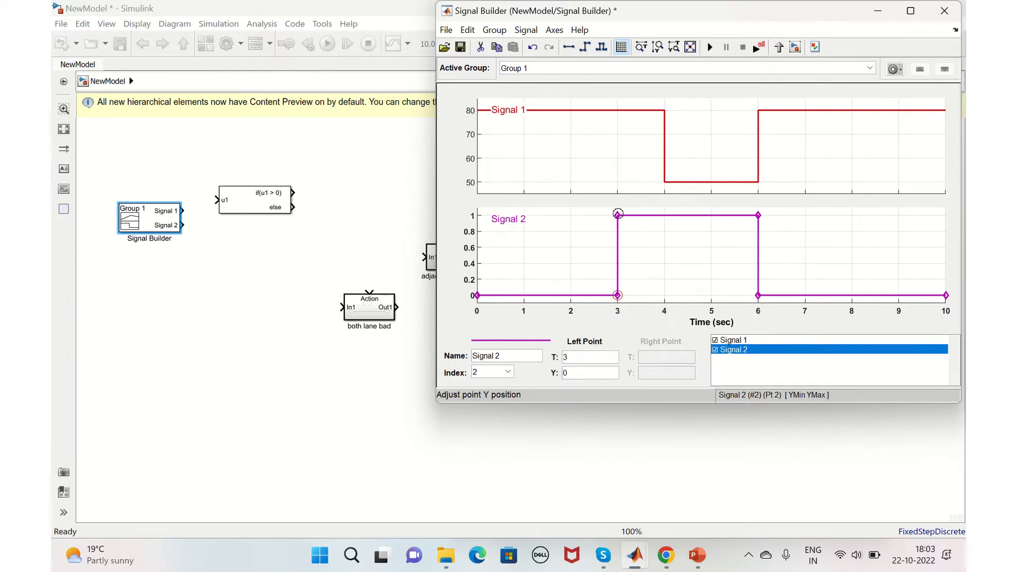
left_click(617, 214)
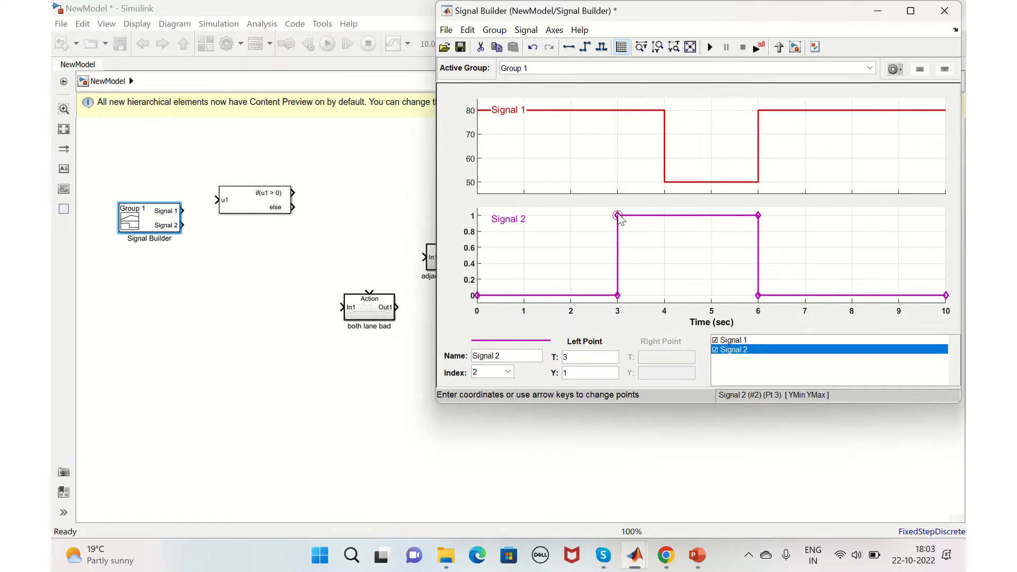
left_click(617, 294)
Shift Signal 2's falling edge to about 5 s and set the edge's upper point to T = 5.
left_click_drag(758, 258, 715, 259)
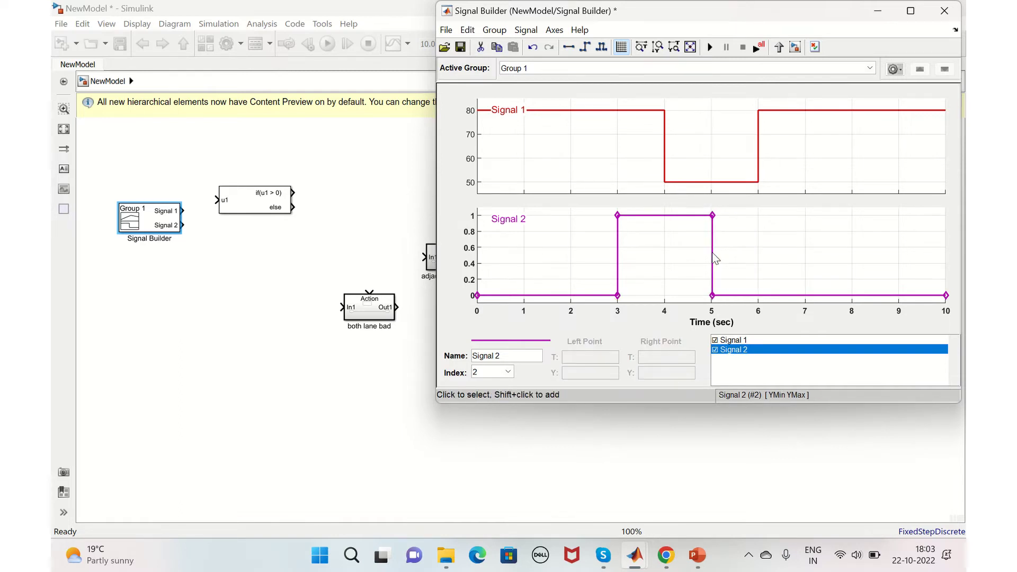
left_click(711, 295)
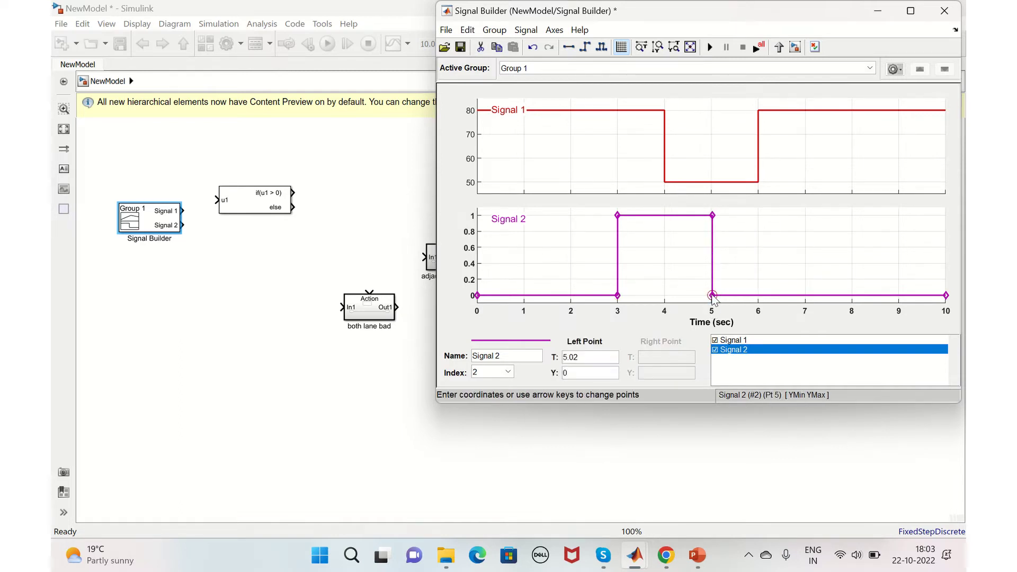
left_click(712, 214)
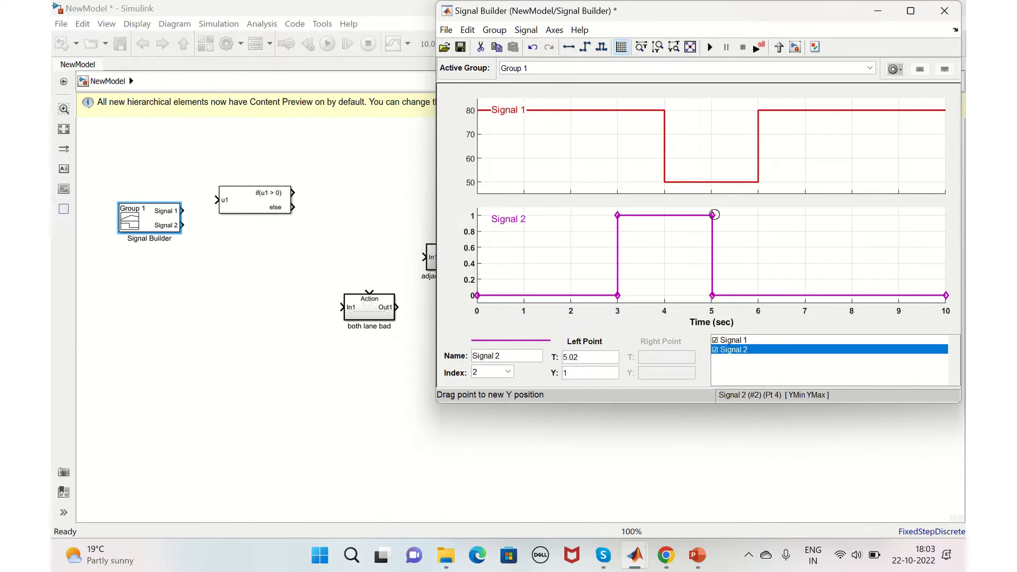
left_click(589, 360)
type("5")
key("Return")
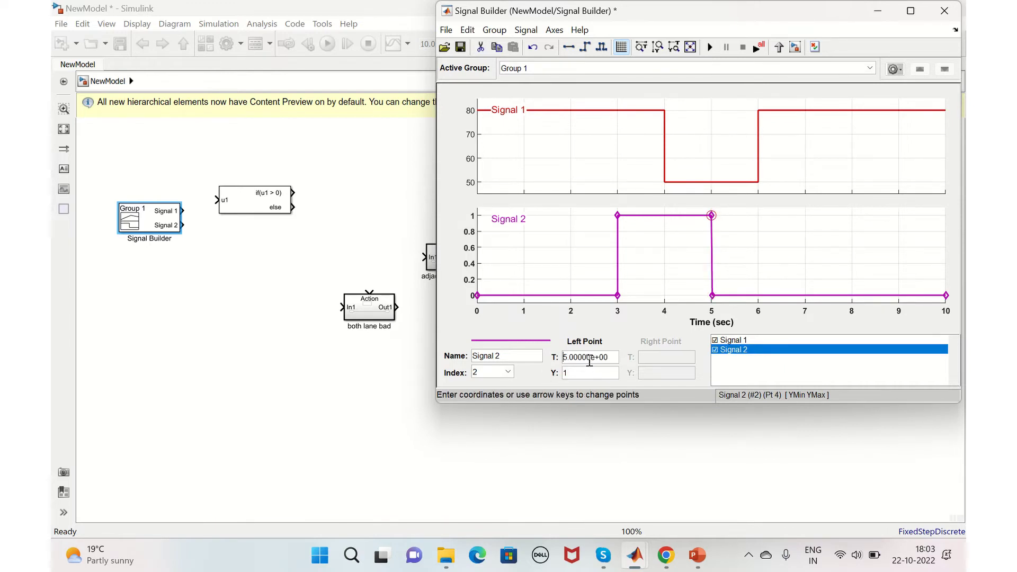
Set the lower point of Signal 2's falling edge to T = 5, and save and close the Signal Builder.
left_click(710, 295)
left_click(581, 356)
key("BackSpace")
key("BackSpace")
key("Return")
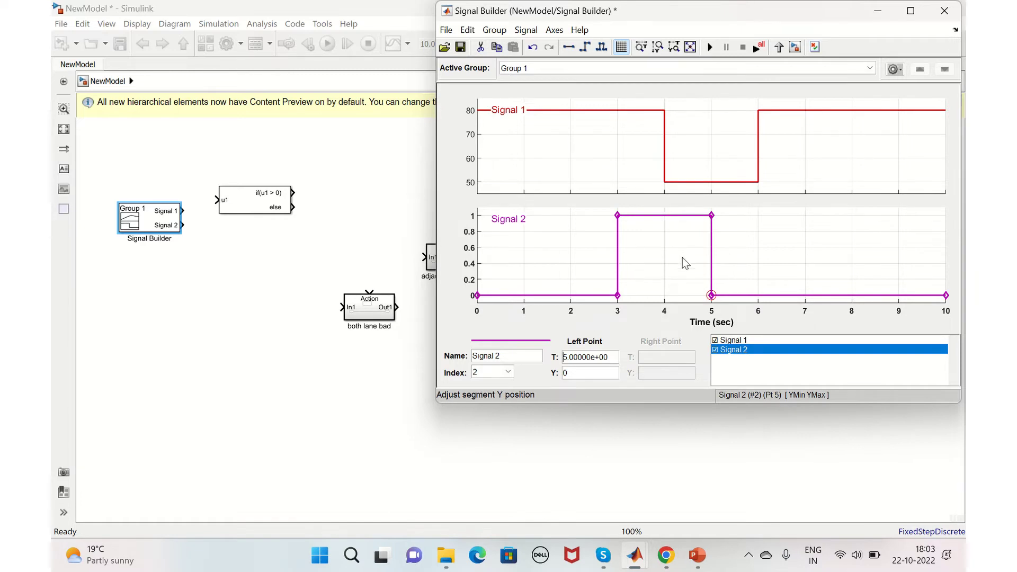
left_click(461, 46)
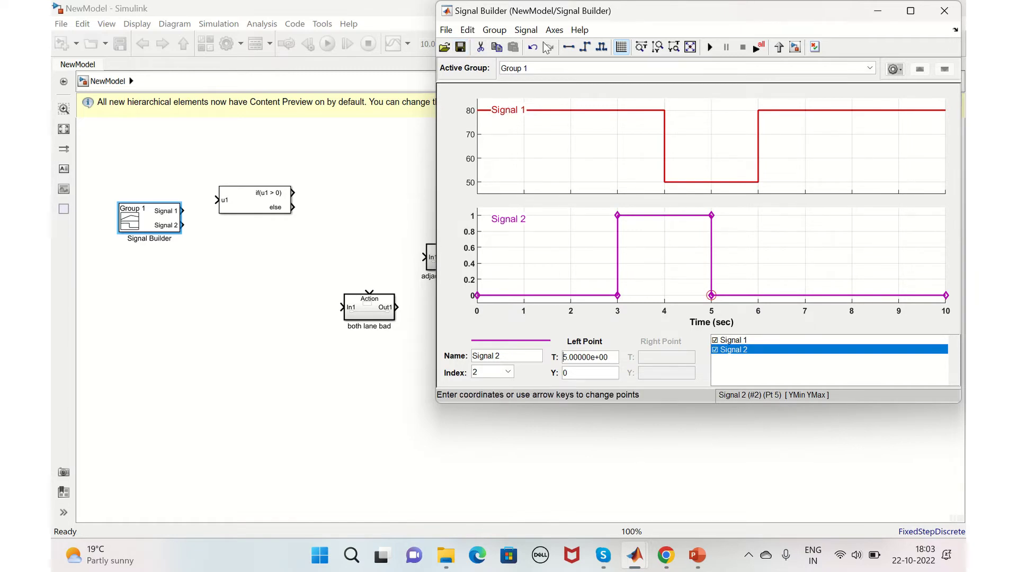
left_click(941, 11)
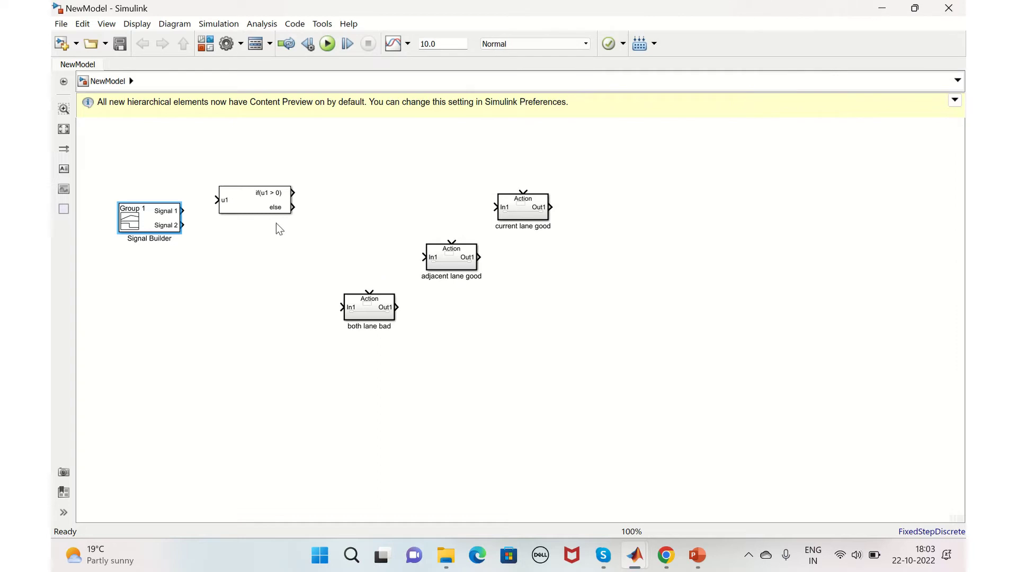
Move the If block away from the Signal Builder block and insert a Compare To Constant block between them.
left_click_drag(260, 209, 305, 223)
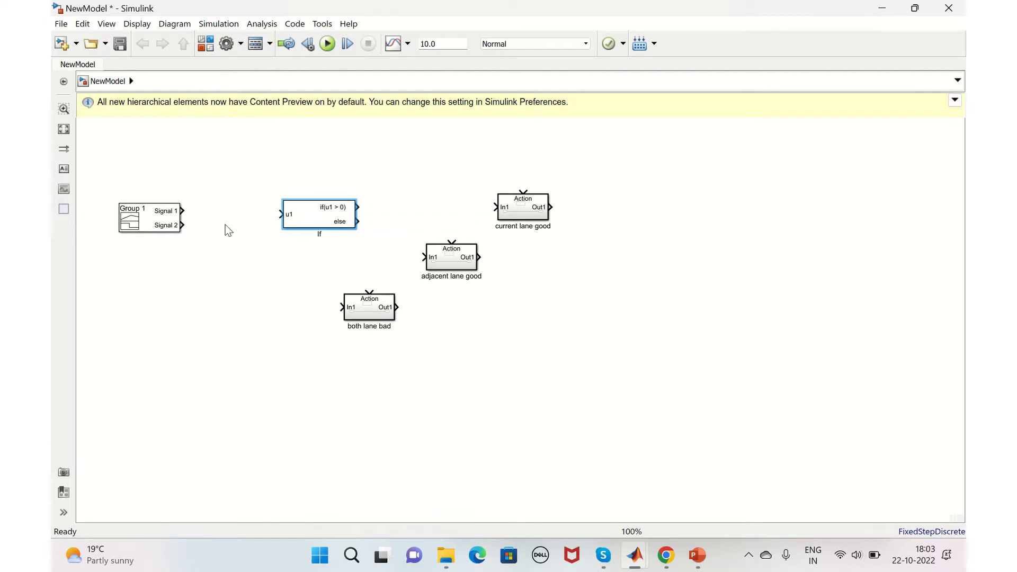
double_click(217, 204)
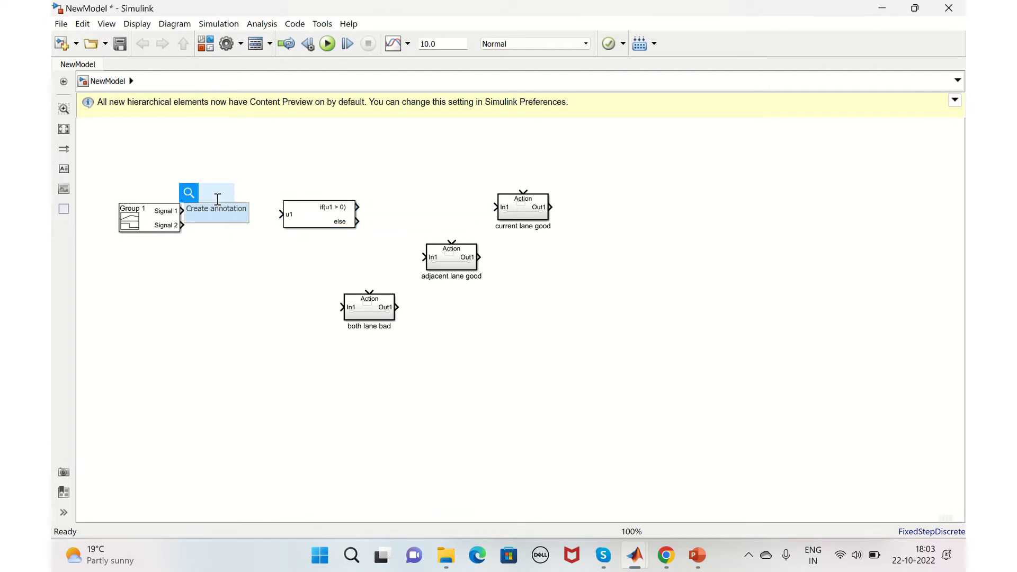
type("compare")
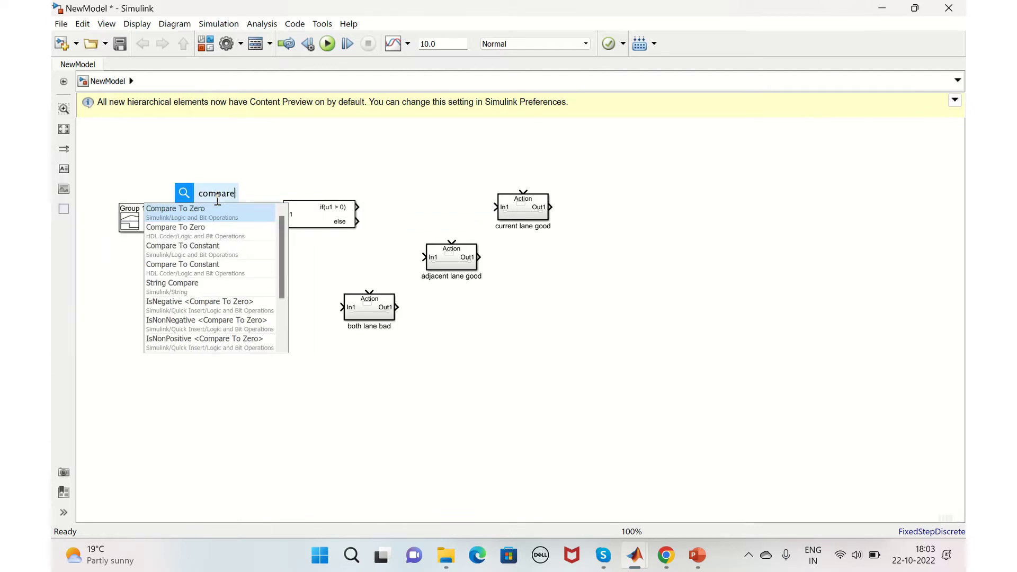
double_click(214, 276)
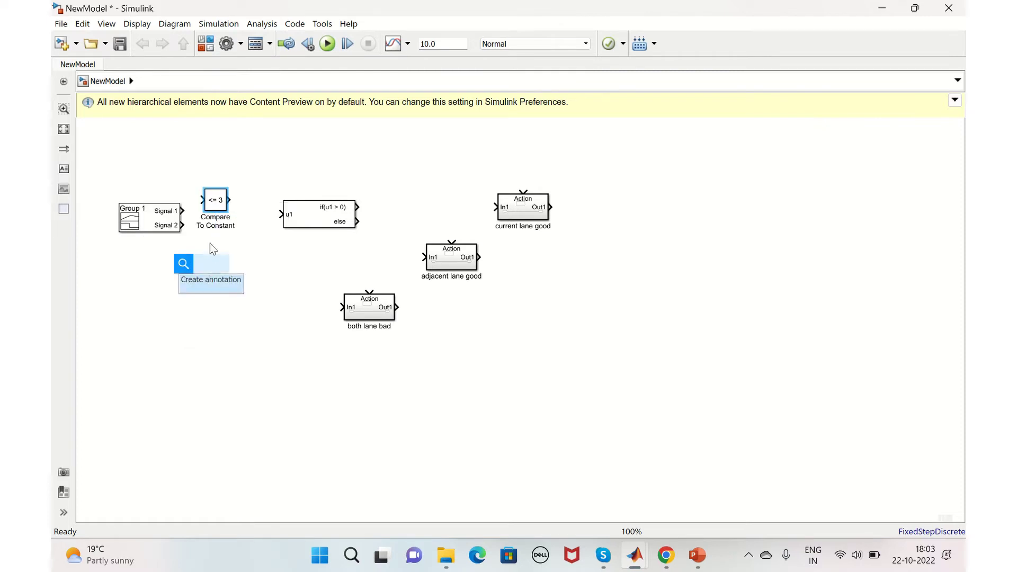
Set the Compare To Constant block's operator to >= and its constant value to 80.
double_click(214, 202)
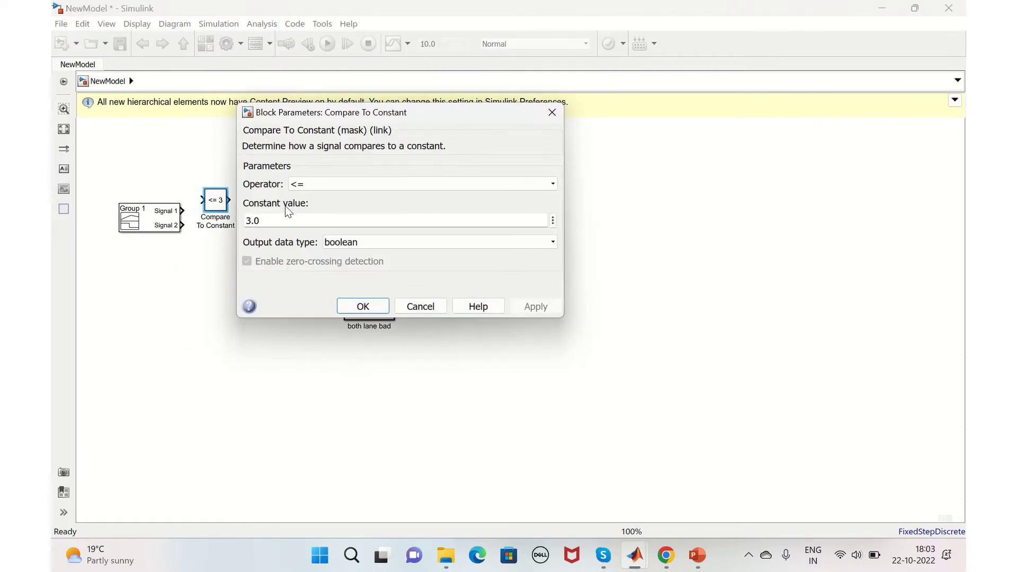
left_click(356, 186)
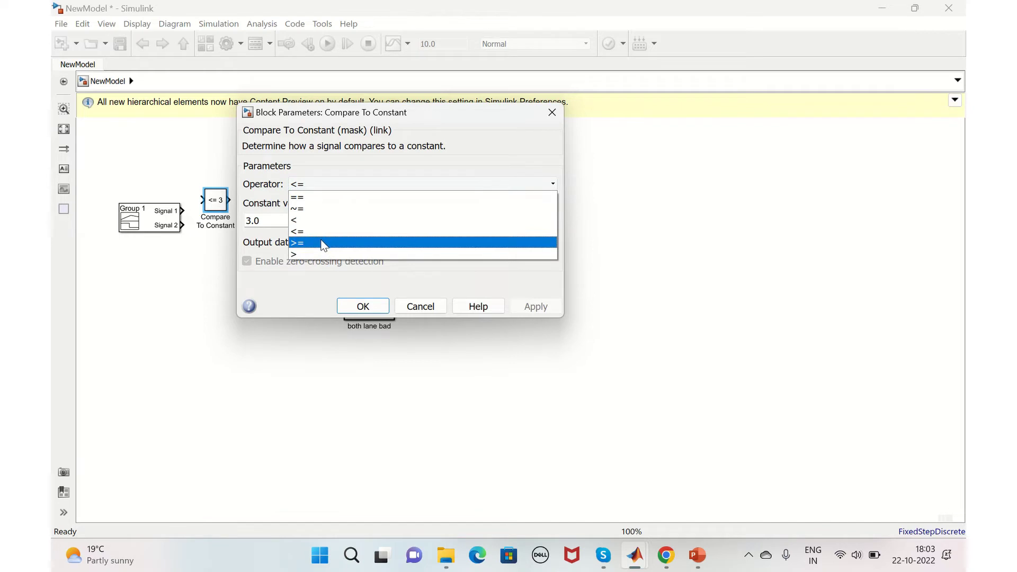
left_click(316, 245)
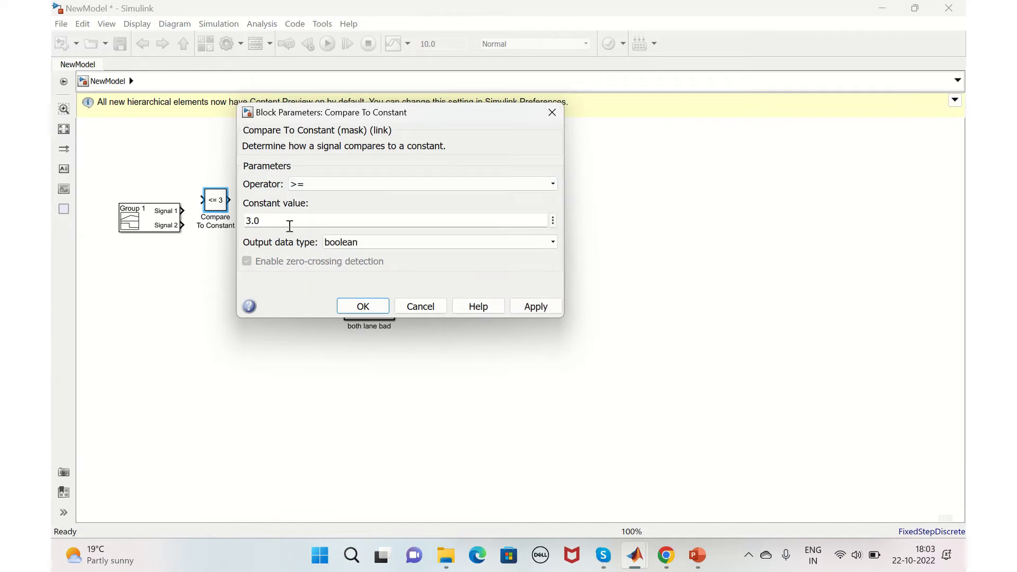
double_click(273, 220)
type("80")
key("Return")
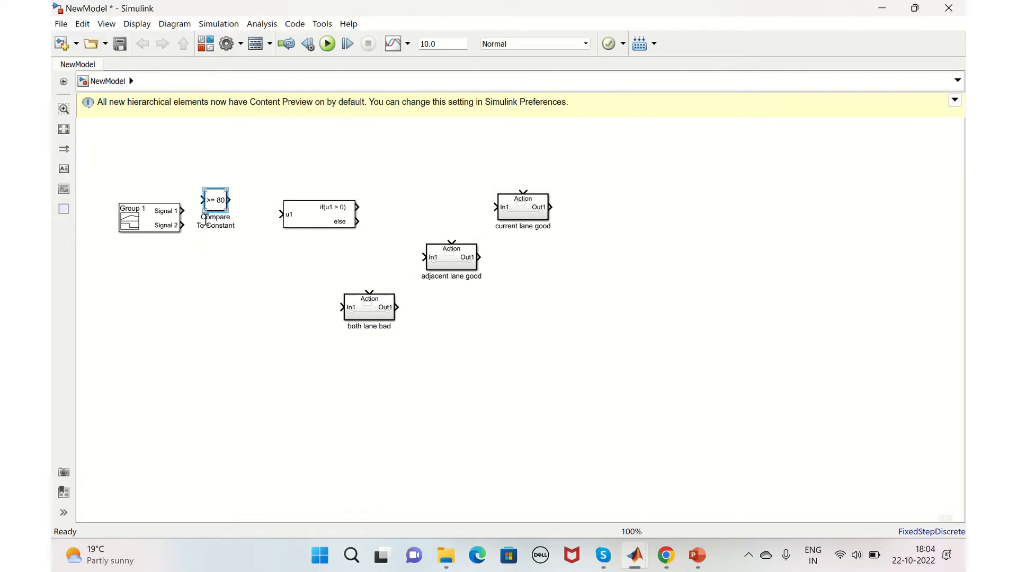
Set the If block's number of inputs to 2.
left_click(304, 226)
left_click(302, 223)
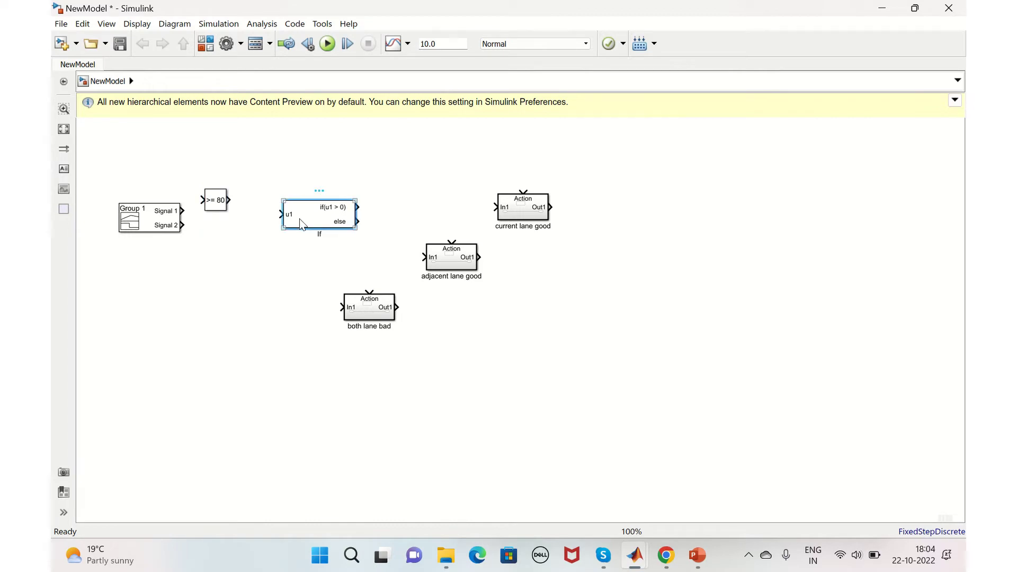
double_click(301, 223)
left_click(398, 259)
key("BackSpace")
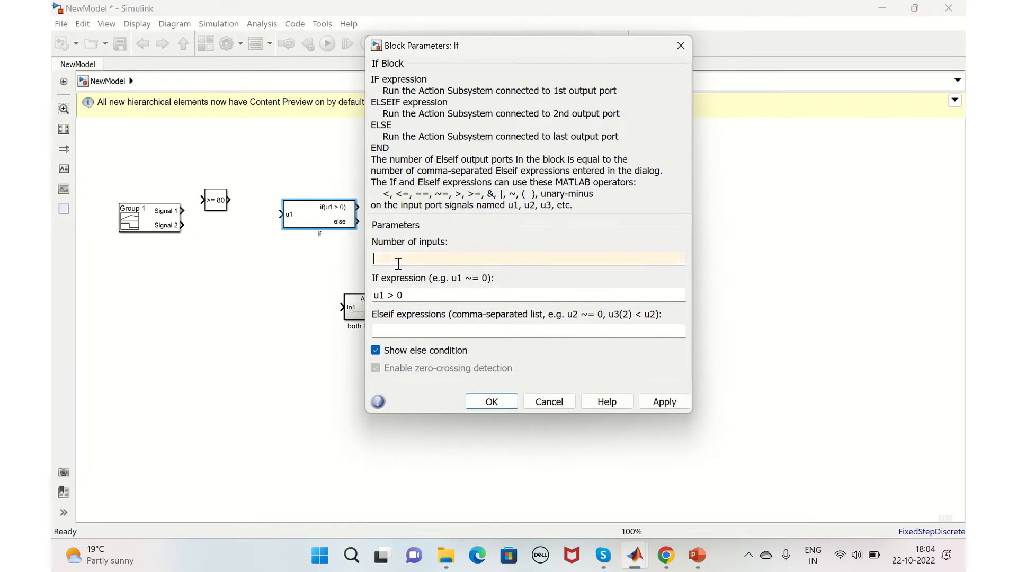
type("2")
key("Return")
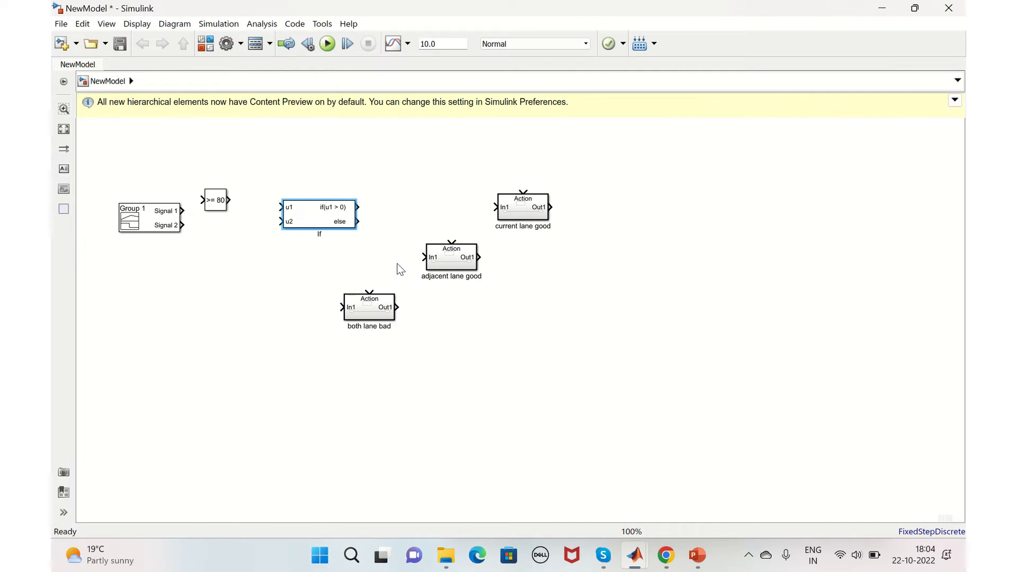
Set the If block's if expression to u1~=0 and its elseif expression to u2~=1, and apply the parameters.
double_click(309, 222)
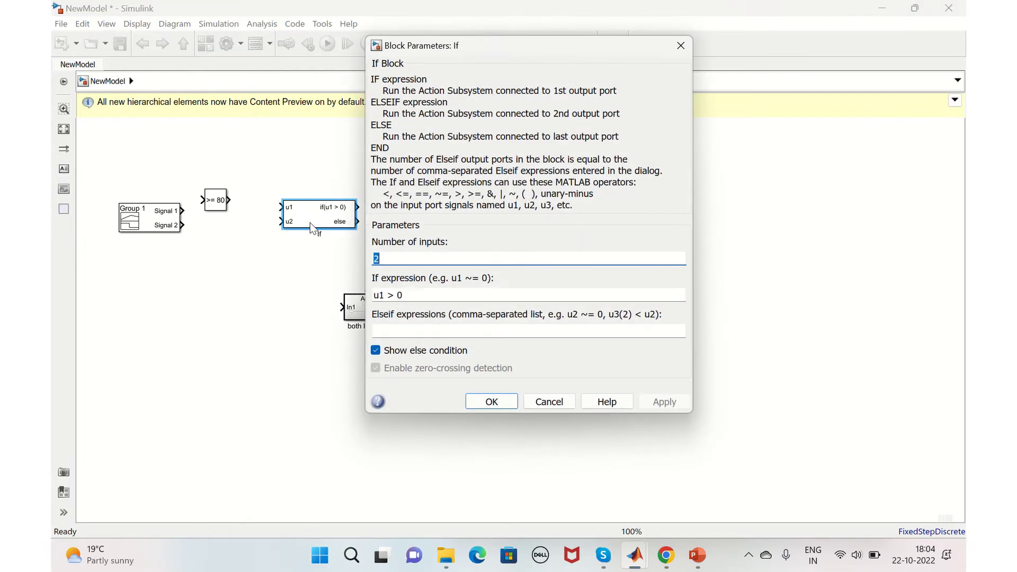
triple_click(402, 297)
left_click(410, 298)
key("BackSpace")
key("BackSpace")
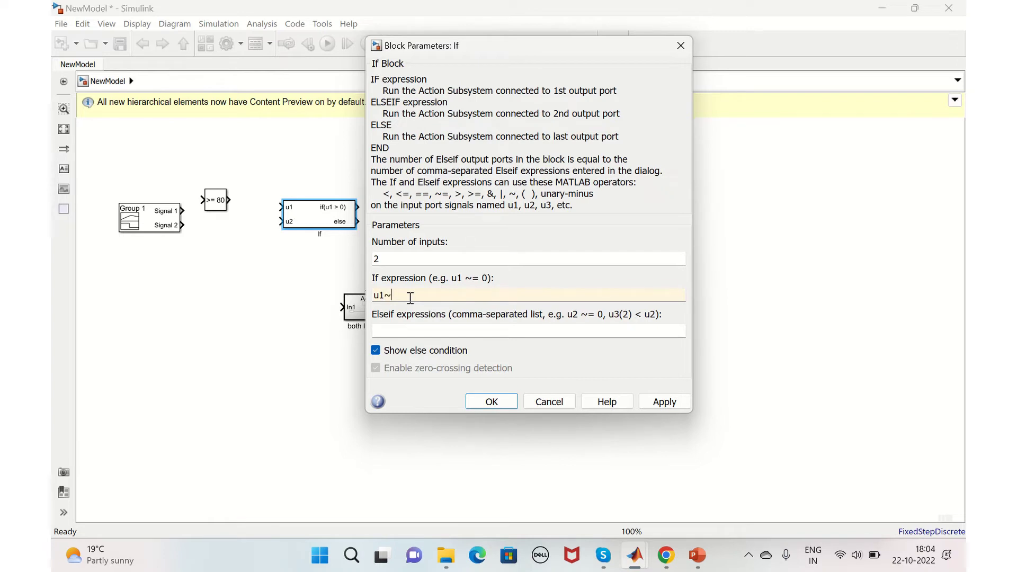
left_click(392, 331)
type("u2")
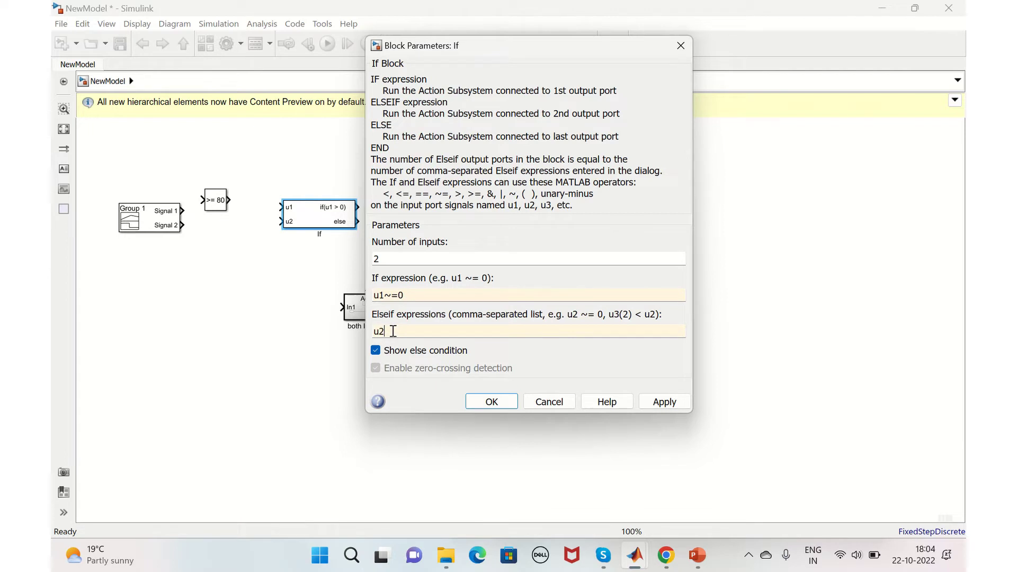
type("~=1")
left_click(657, 402)
left_click(492, 401)
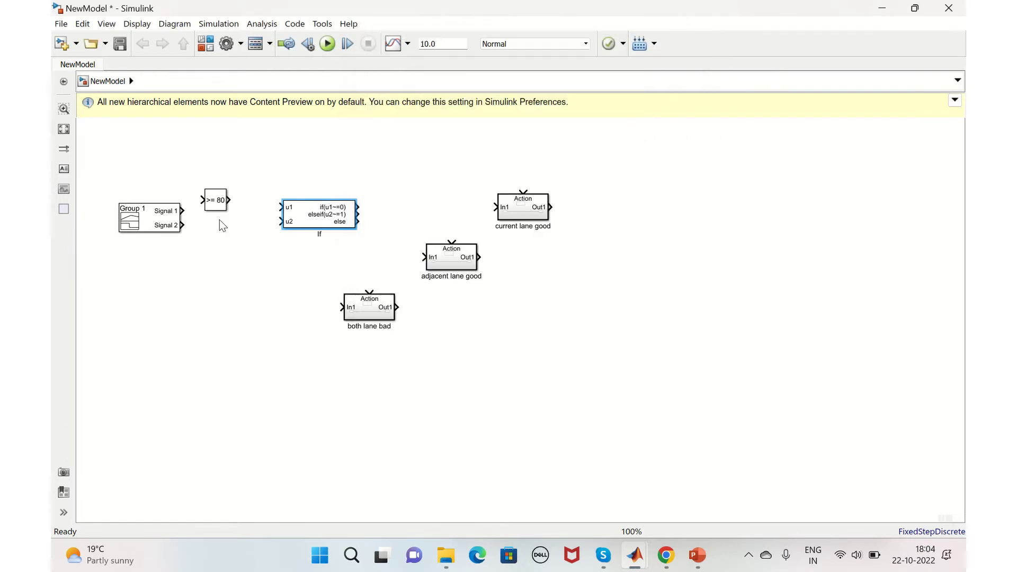
Wire Signal 1 through the Compare To Constant block to the If block's u1 input.
left_click_drag(183, 211, 281, 207)
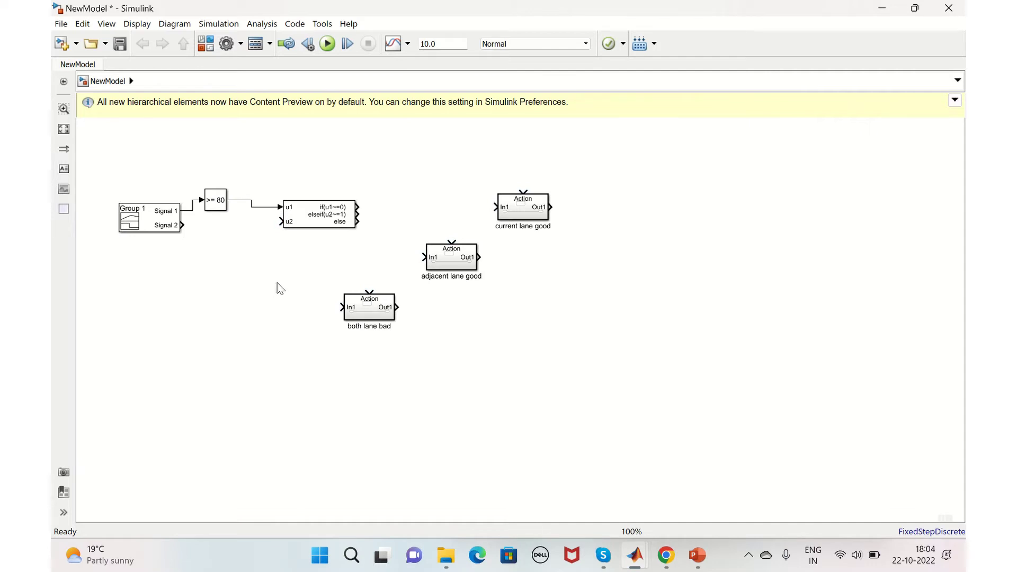
left_click(322, 221)
left_click(169, 242)
double_click(214, 230)
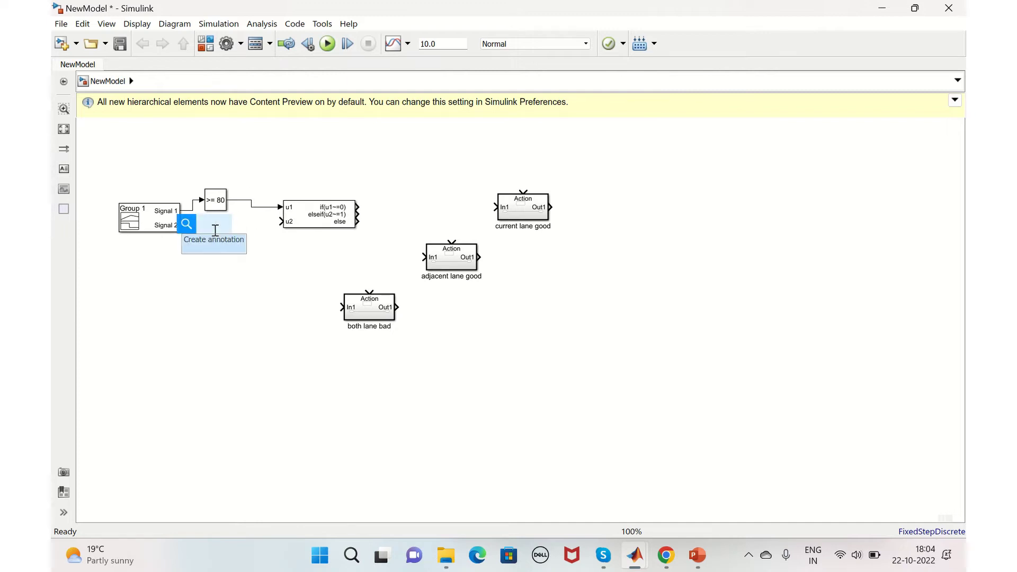
type("data")
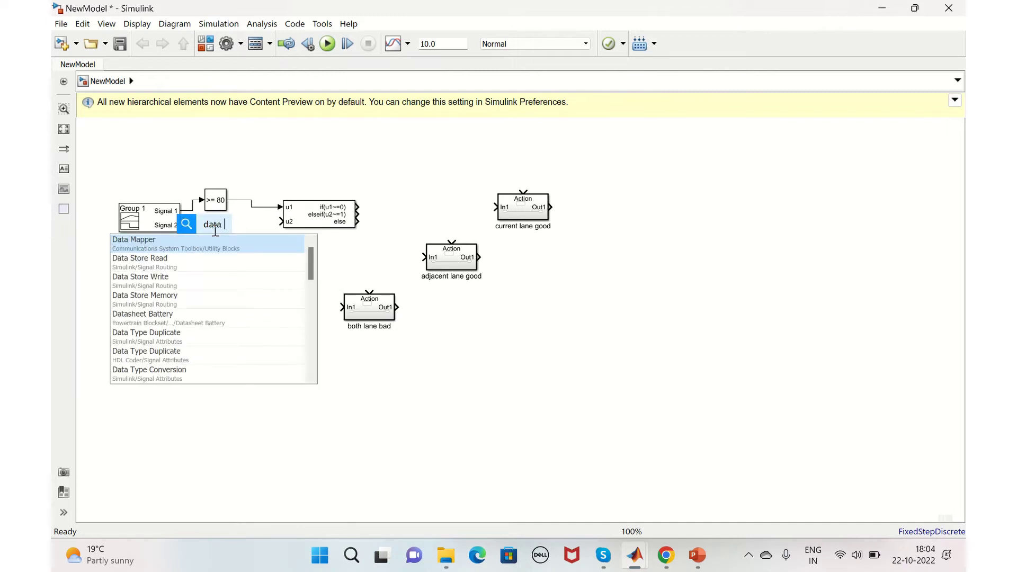
type(" type")
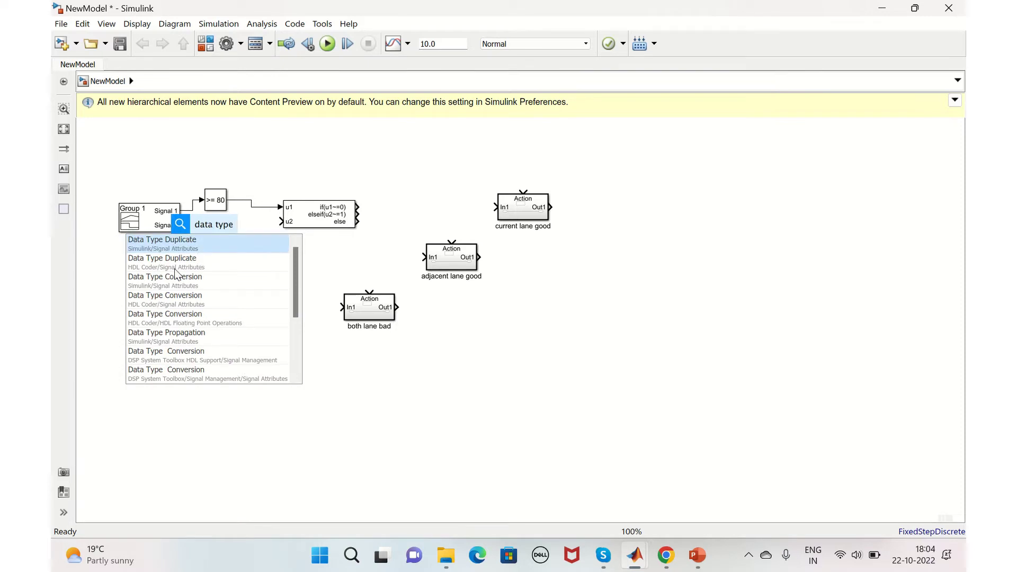
key("Return")
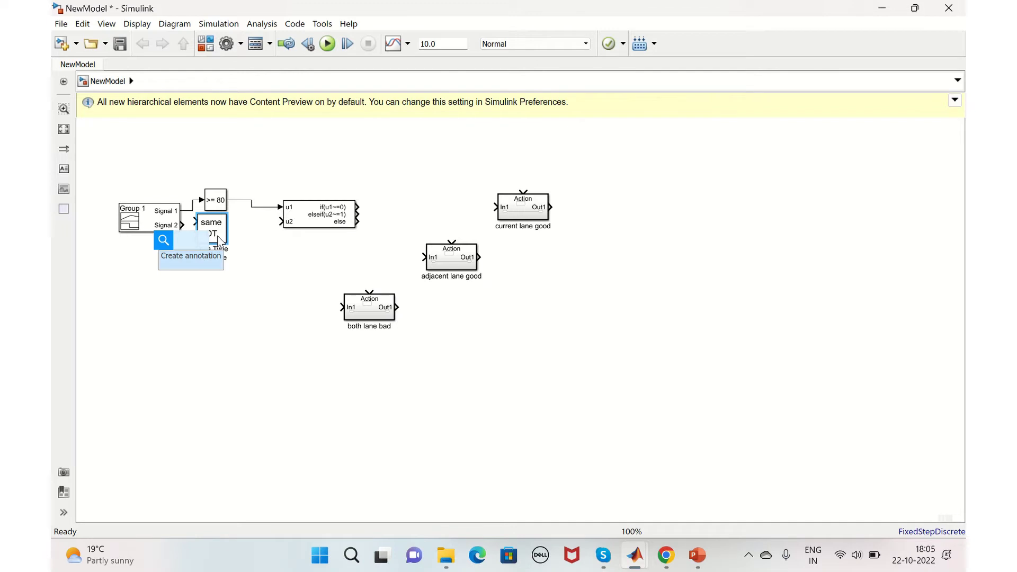
key("Escape")
key("Delete")
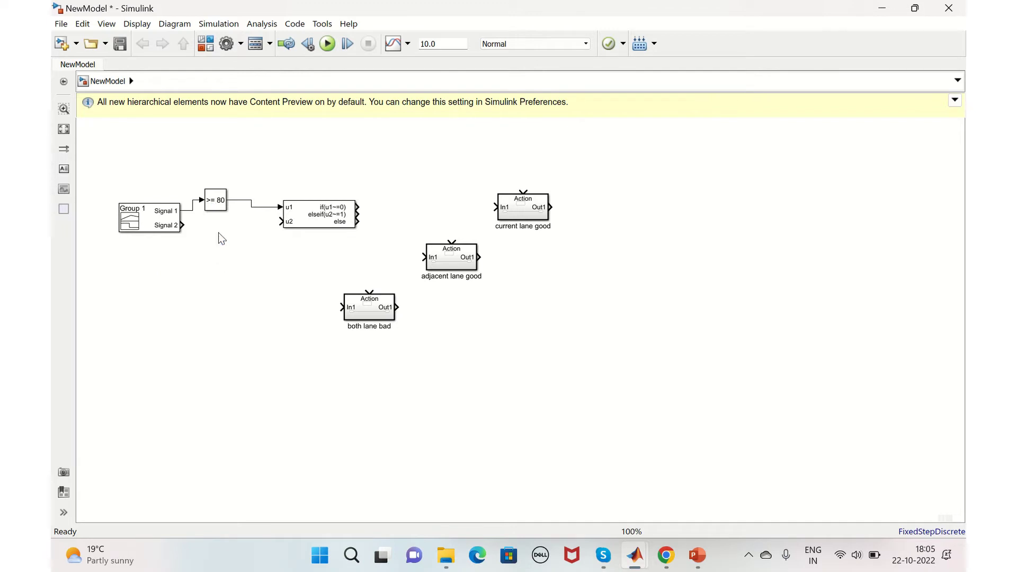
Insert a Simulink Data Type Conversion block below the Compare To Constant block.
double_click(220, 236)
type("da")
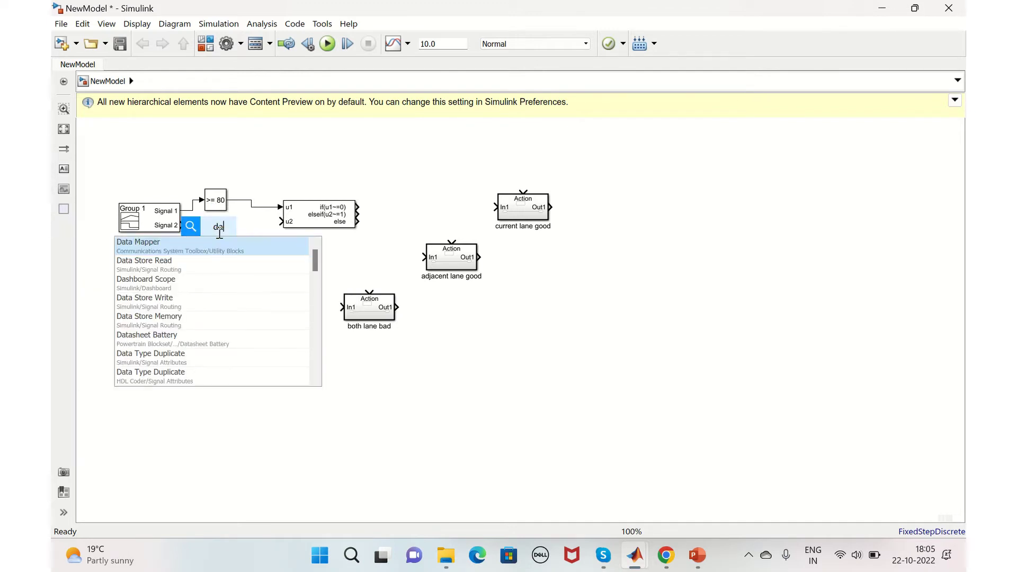
type("ta")
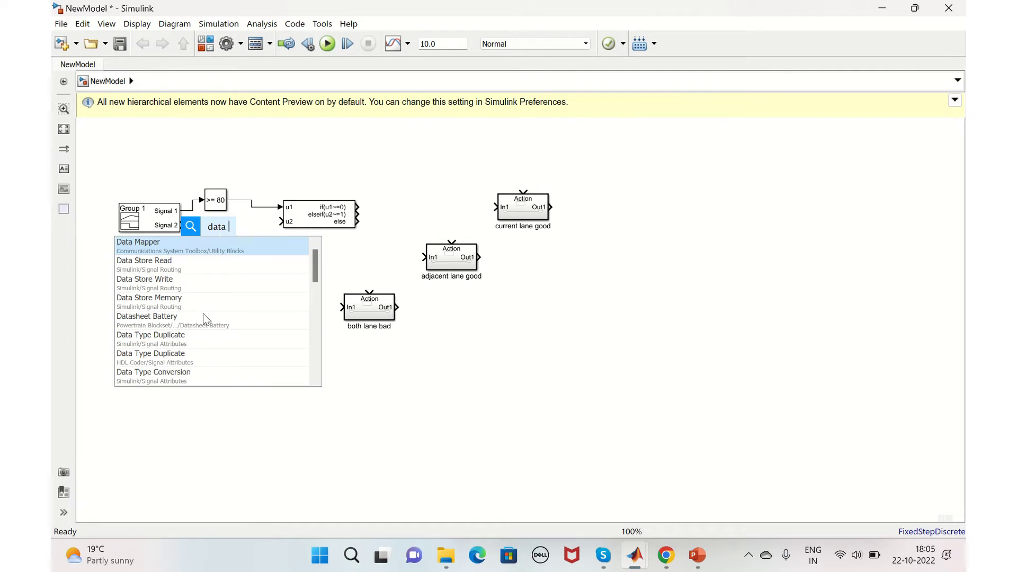
left_click(197, 377)
double_click(201, 382)
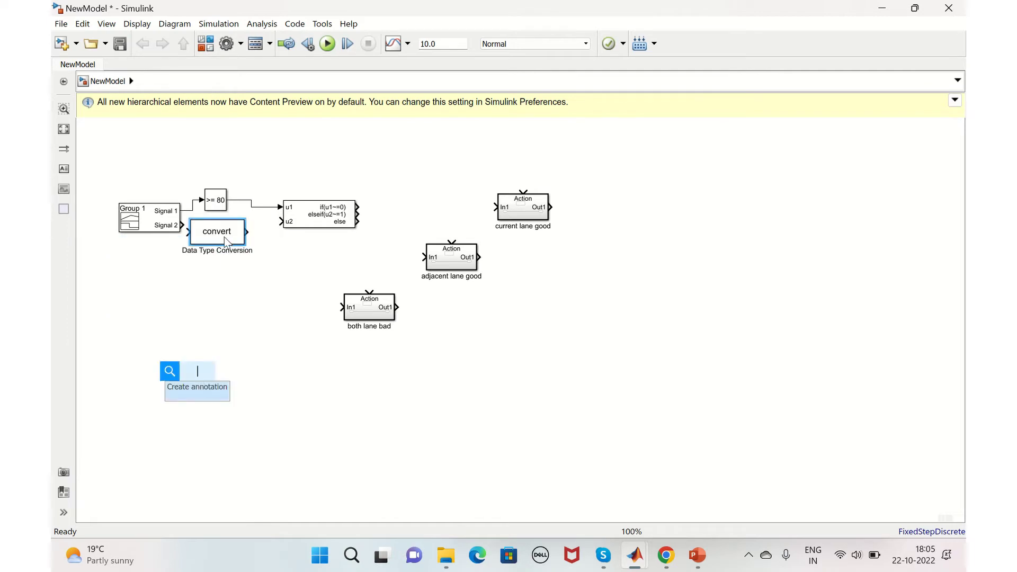
Set the Data Type Conversion block's output data type to boolean and apply it.
left_click(224, 236)
double_click(224, 236)
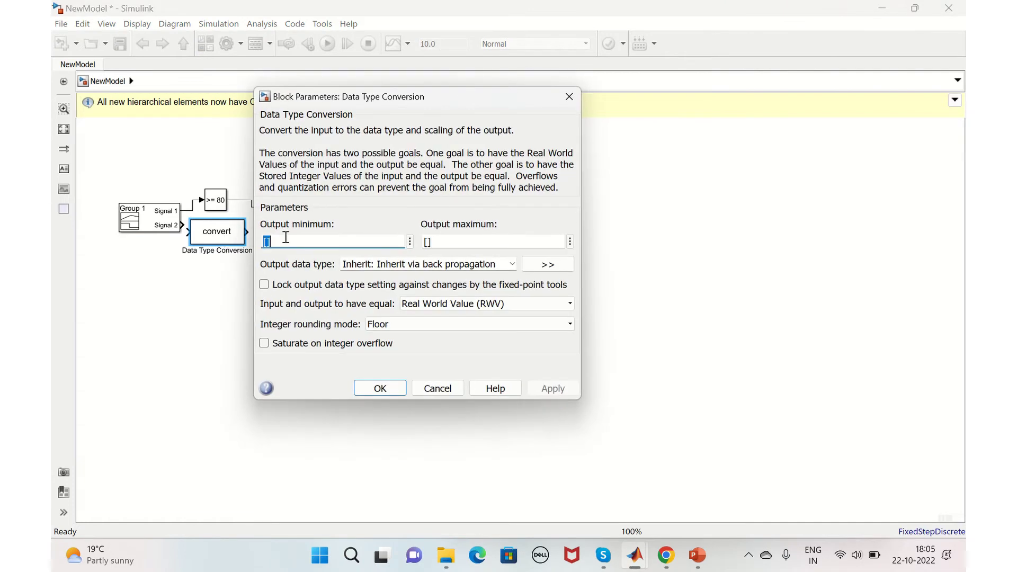
left_click(512, 264)
left_click(358, 380)
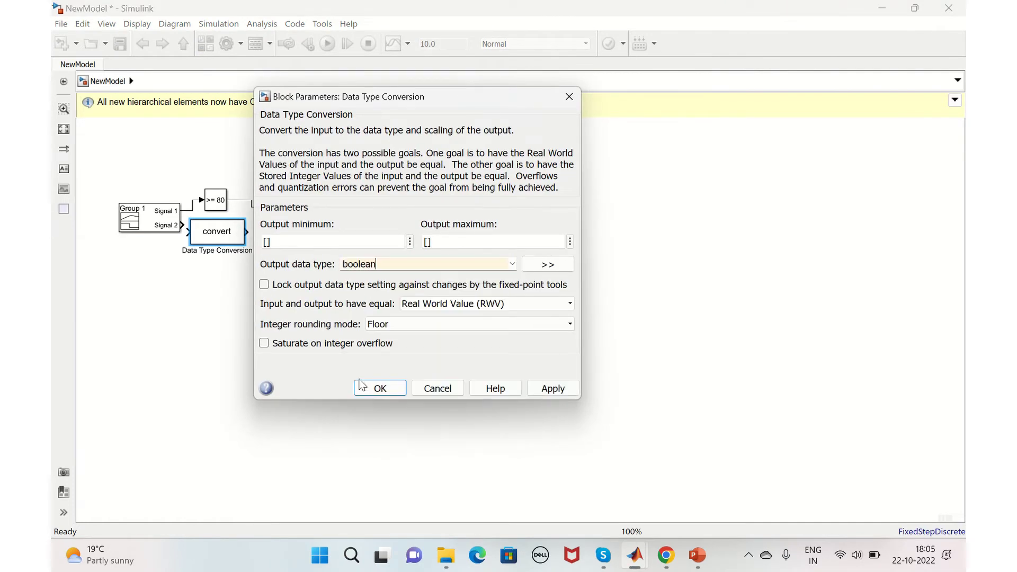
left_click(564, 394)
left_click(384, 389)
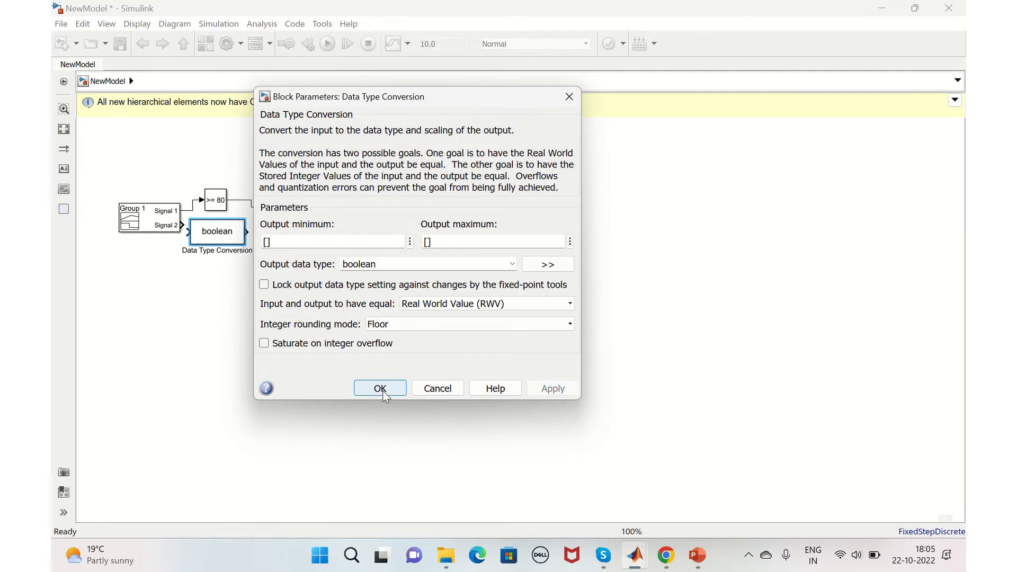
Wire Signal 2 through the boolean conversion block to u2, and the if, elseif and else outputs to current lane good, adjacent lane good and both lane bad.
left_click(180, 225)
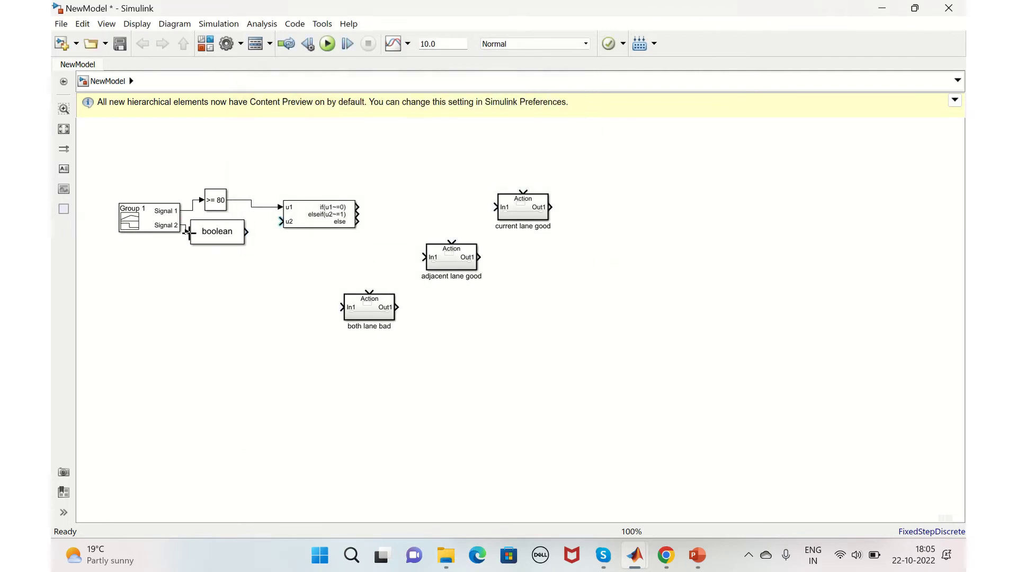
left_click_drag(246, 231, 281, 221)
left_click_drag(358, 207, 524, 191)
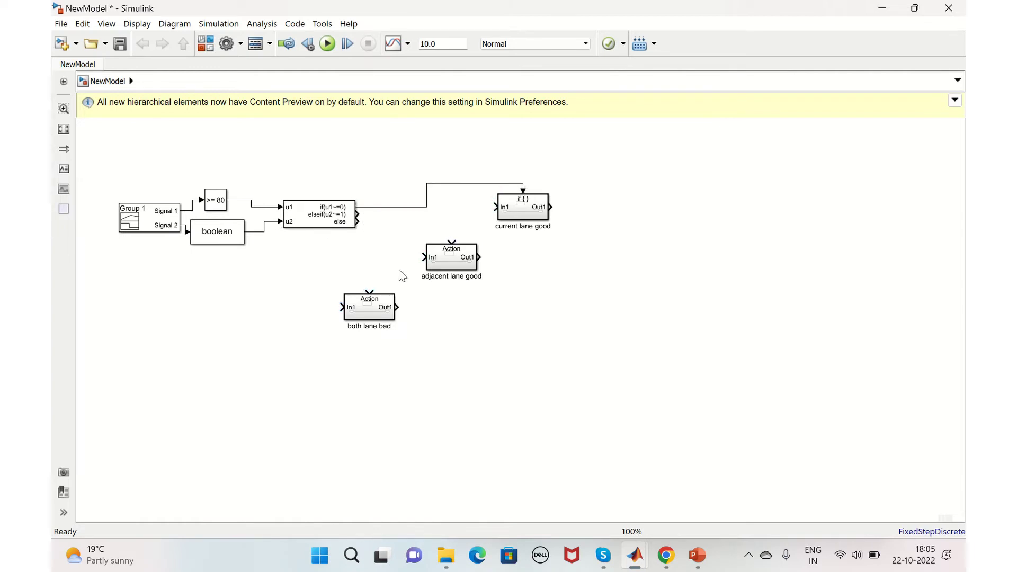
left_click_drag(358, 215, 451, 241)
left_click(358, 223)
left_click_drag(358, 223, 370, 290)
In the current lane good subsystem, replace the In1 port with a Constant block connected to Out1.
double_click(519, 212)
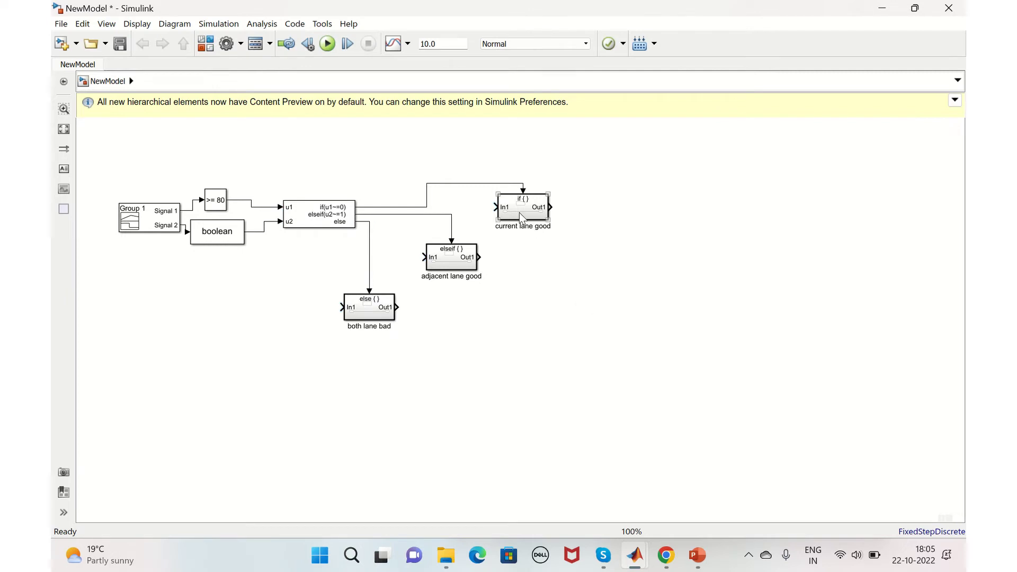
left_click(282, 259)
key("Delete")
double_click(222, 264)
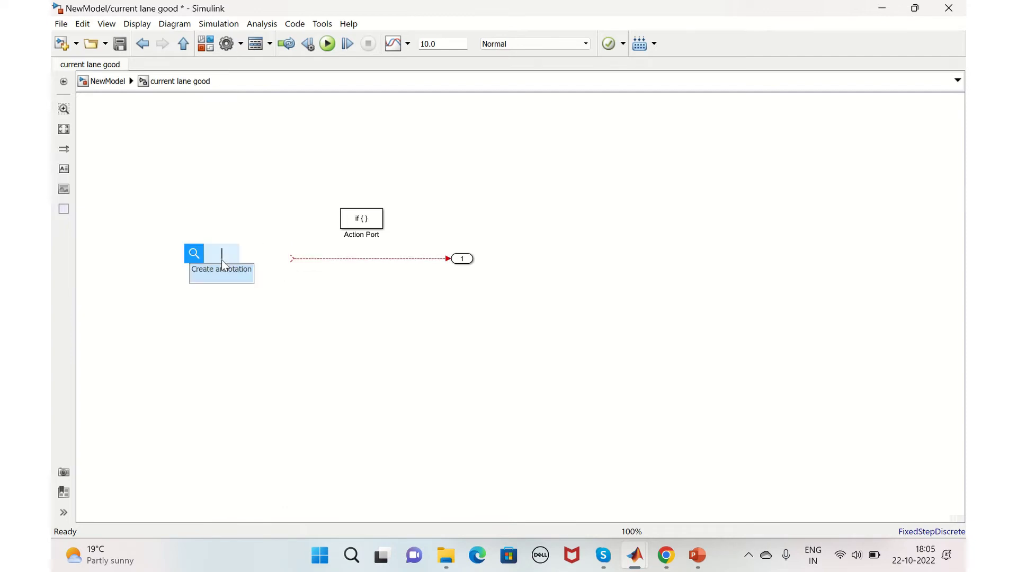
type("cons")
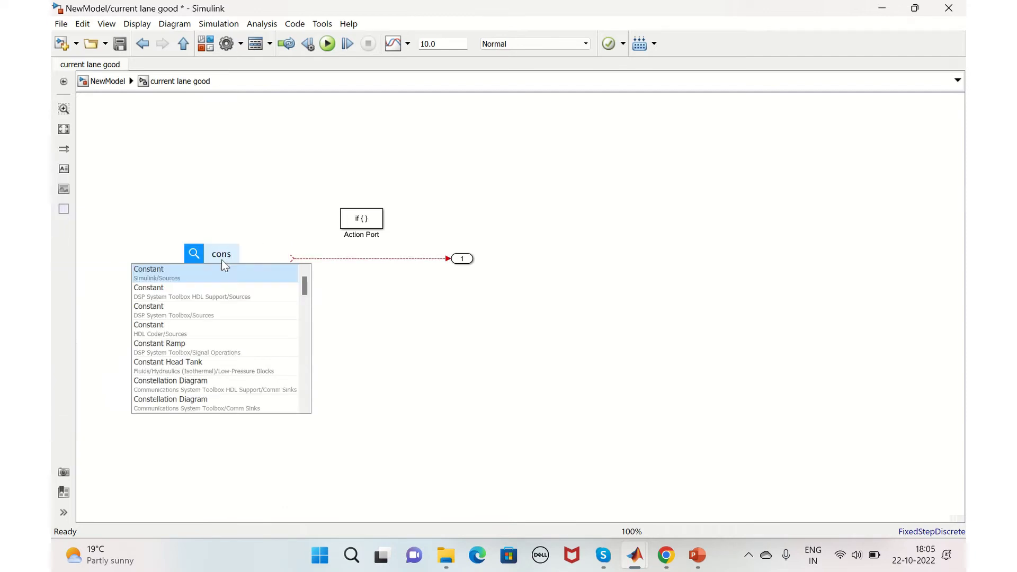
left_click(223, 276)
left_click_drag(224, 259, 283, 259)
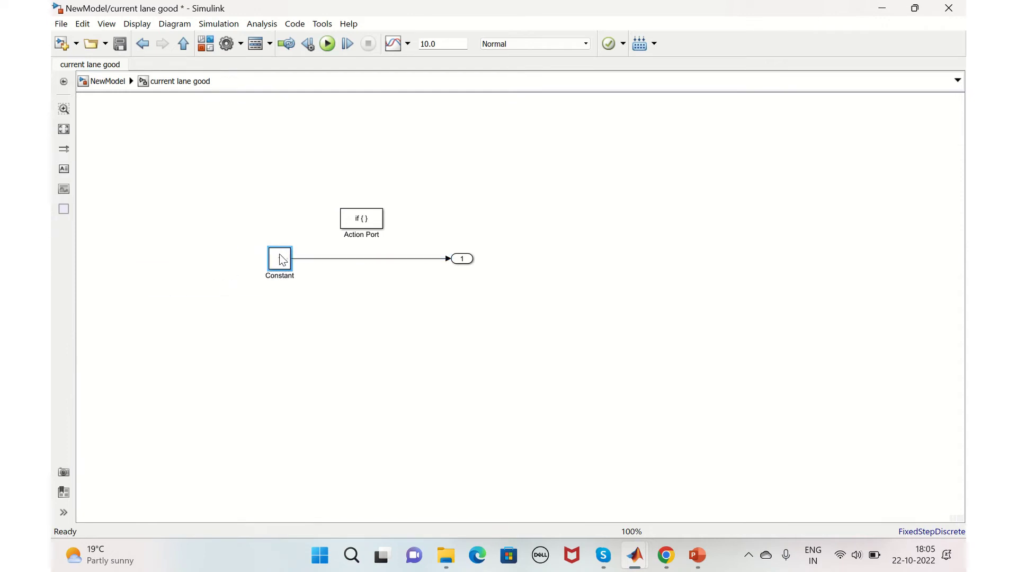
Replace the adjacent lane good subsystem's In1 and Out1 ports with a copy of current lane good's Constant block and Out1 port.
left_click_drag(204, 255, 475, 287)
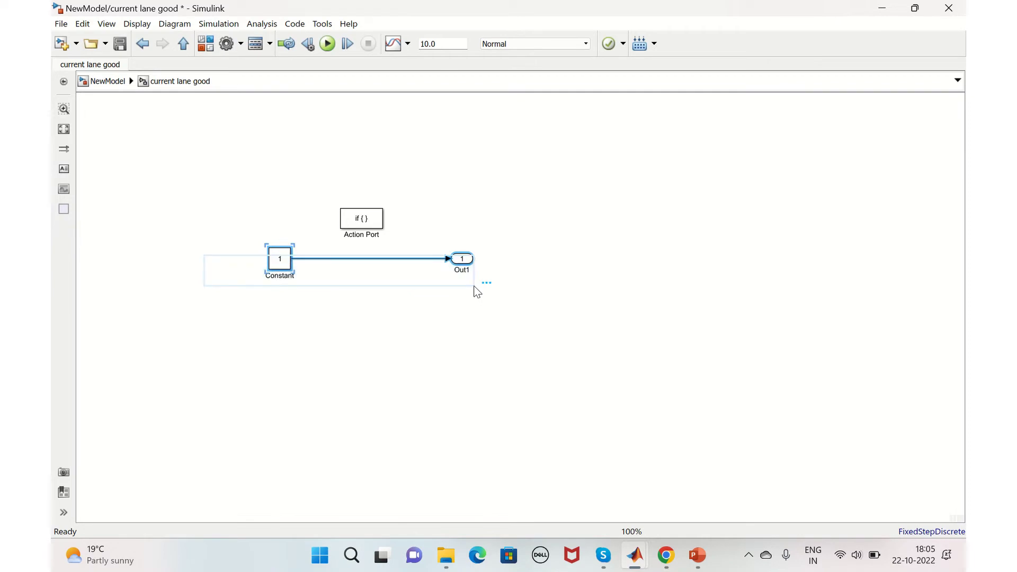
left_click(106, 81)
double_click(440, 254)
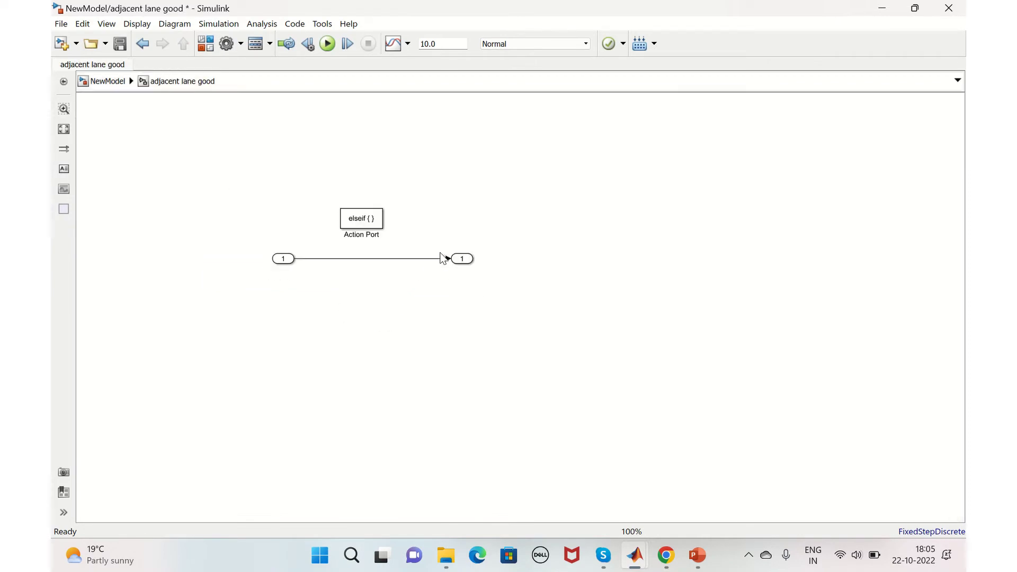
left_click_drag(202, 243, 499, 281)
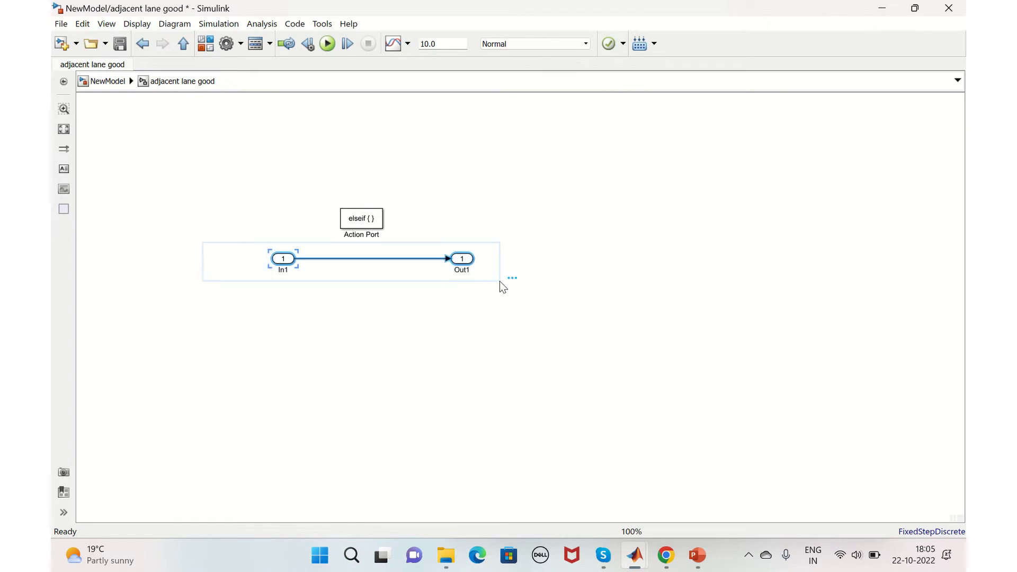
key("Delete")
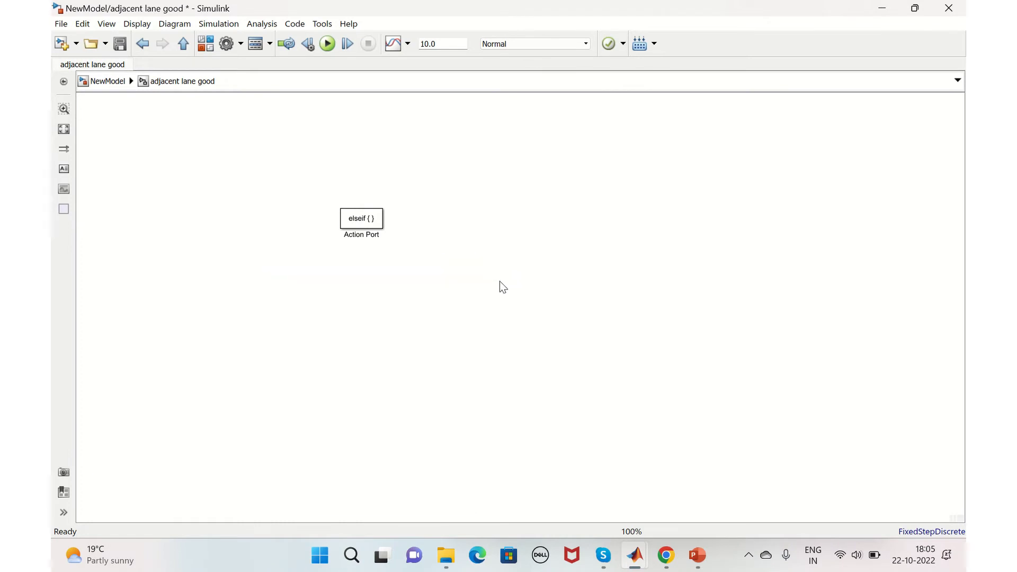
key("ctrl+v")
Set the Constant block in the adjacent lane good subsystem to 2 and return to the top-level model.
double_click(209, 259)
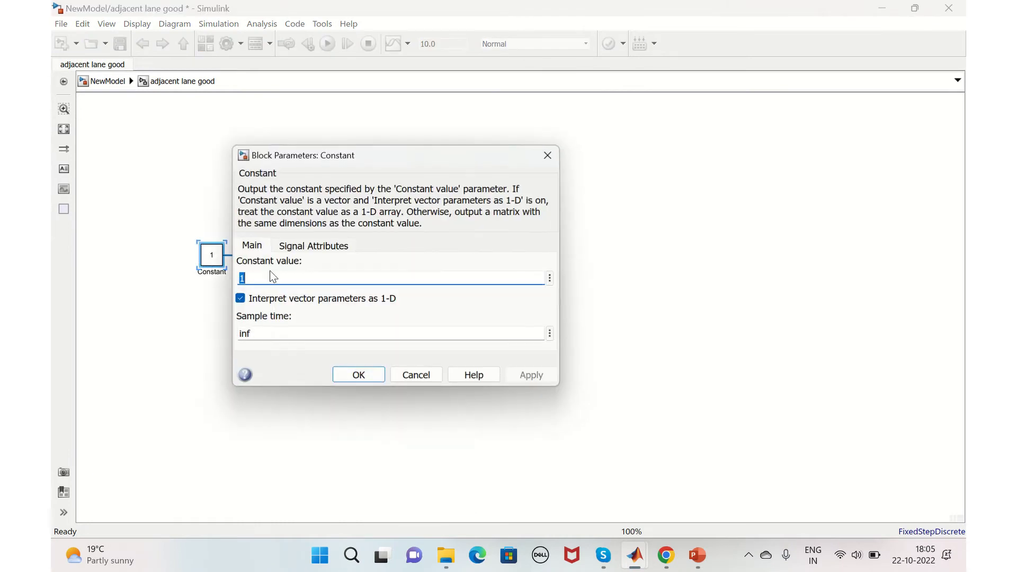
type("2")
key("Return")
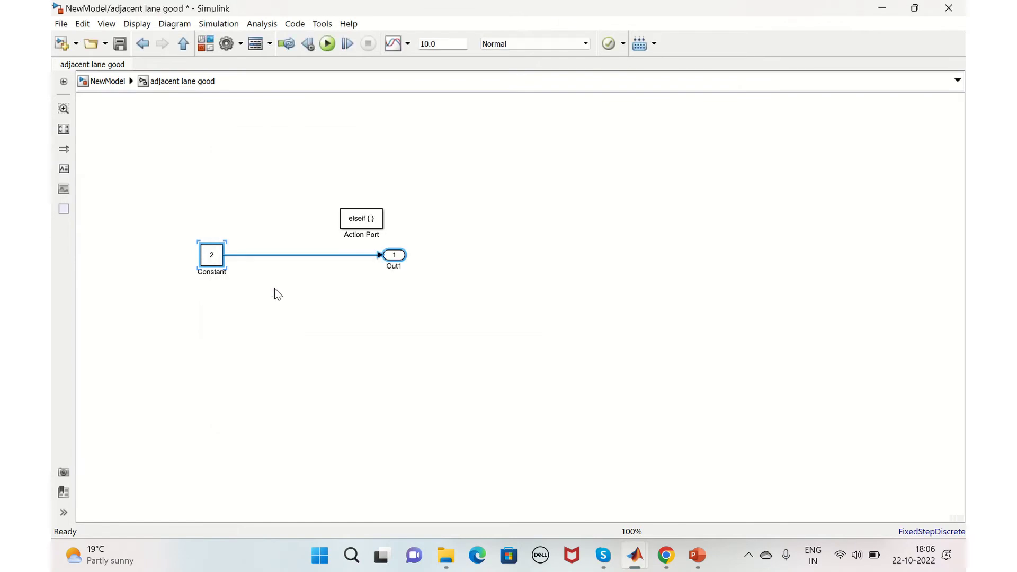
left_click(100, 82)
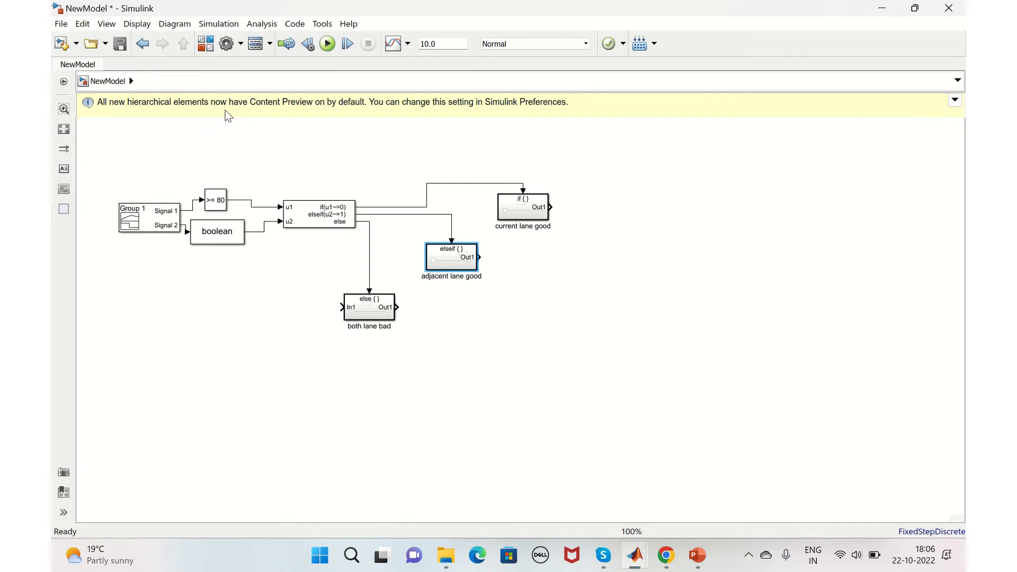
Insert a Merge block to the right of the both lane bad subsystem and enlarge it.
double_click(591, 325)
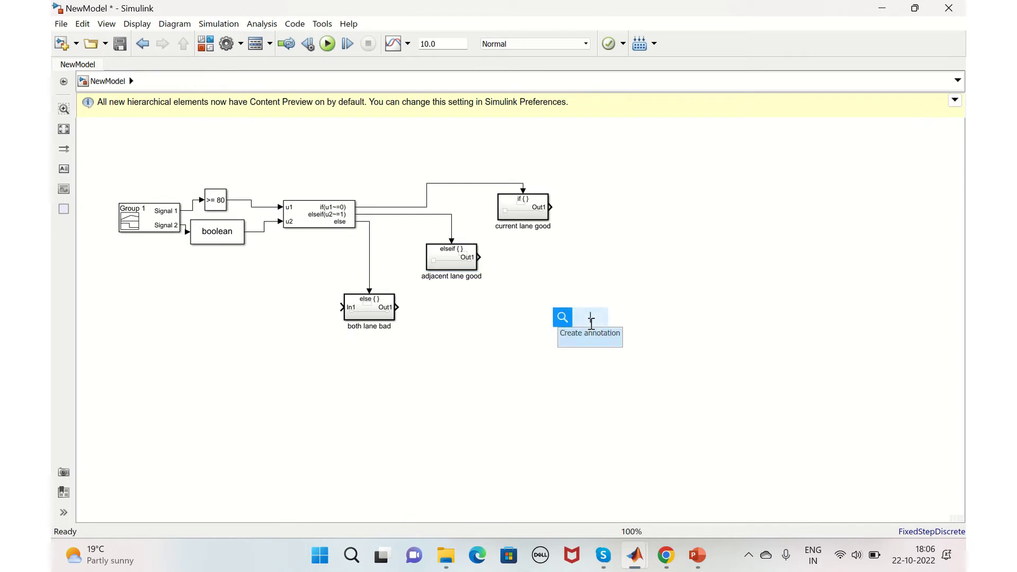
type("merge")
key("Return")
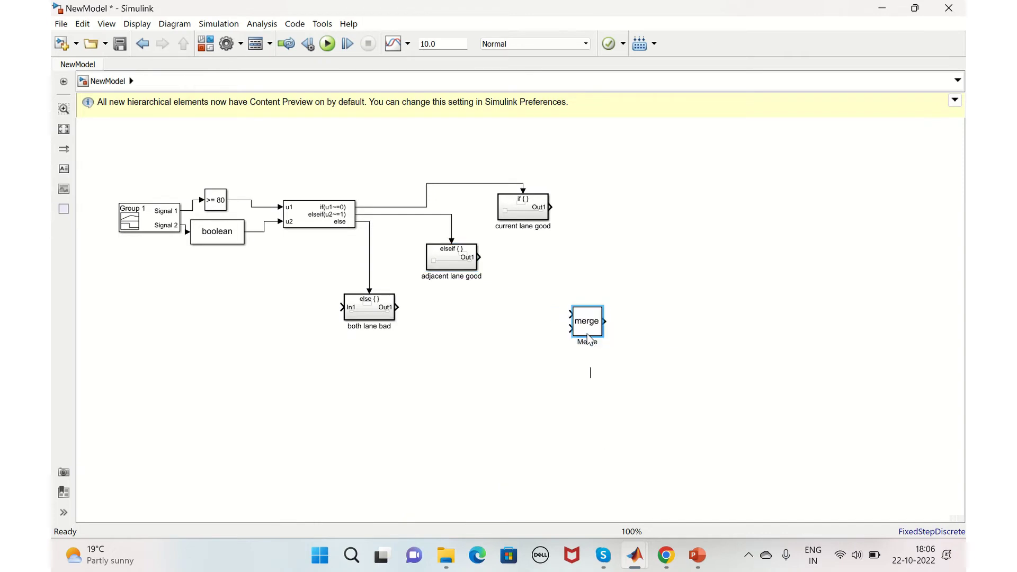
key("Return")
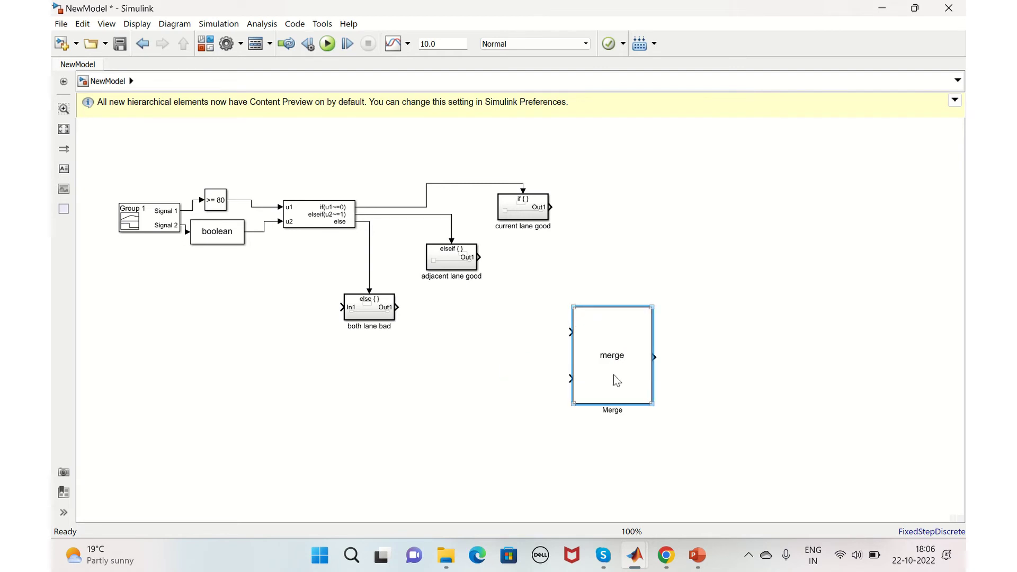
Set the Merge block's number of inputs to 3.
double_click(599, 344)
key("BackSpace")
type("3")
key("Return")
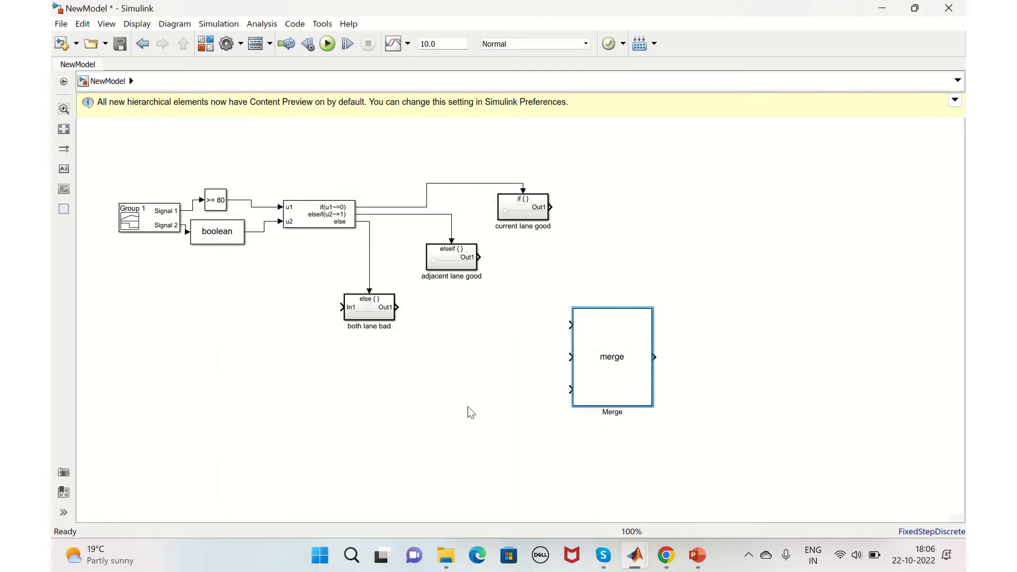
Connect the outputs of current lane good, adjacent lane good and both lane bad to the Merge block's first, second and third inputs.
left_click_drag(551, 208, 571, 325)
left_click_drag(479, 257, 570, 357)
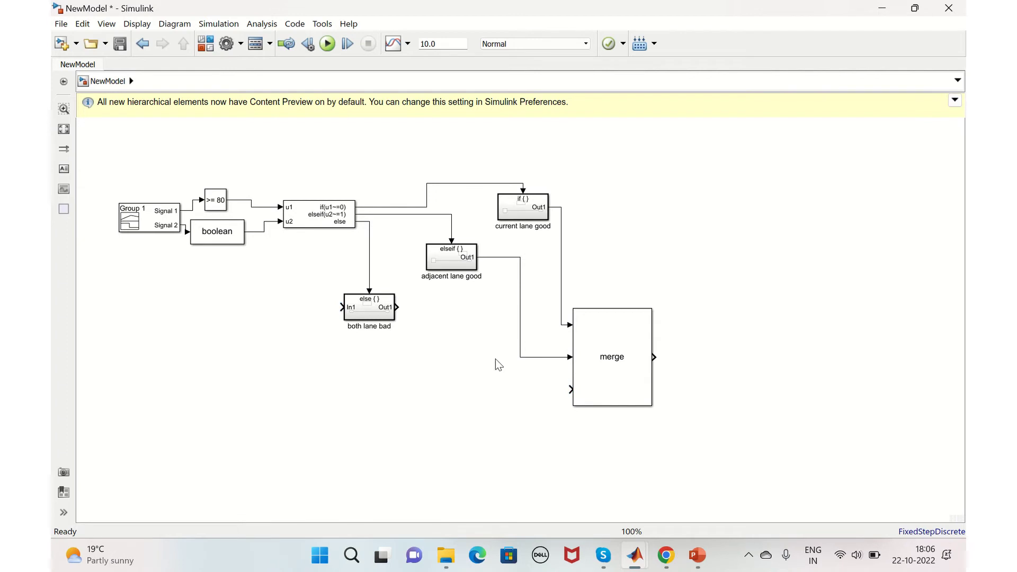
left_click_drag(398, 307, 571, 389)
Insert a Scope block to the right of the Merge block and connect the Merge output to it.
double_click(739, 354)
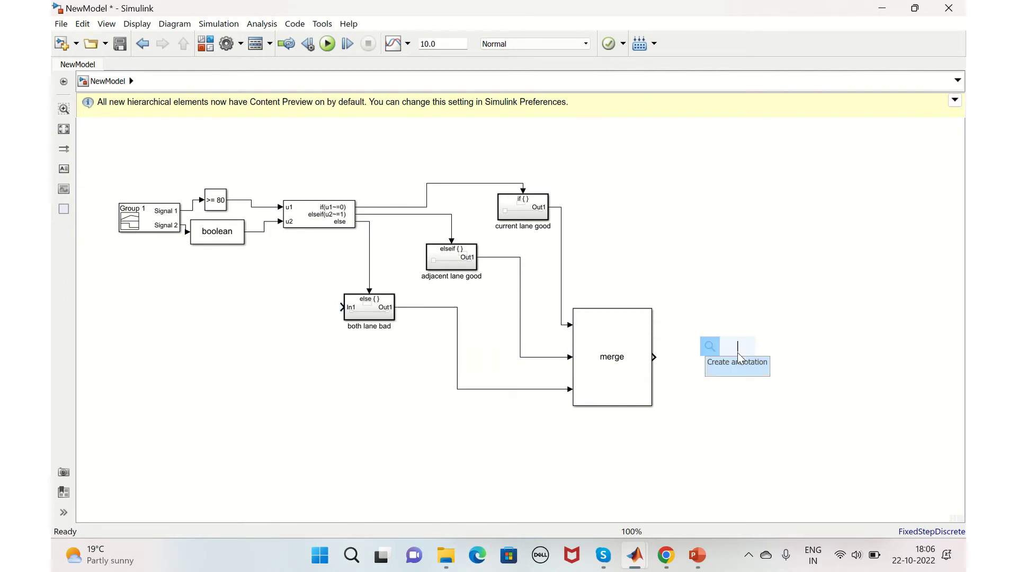
type("sco")
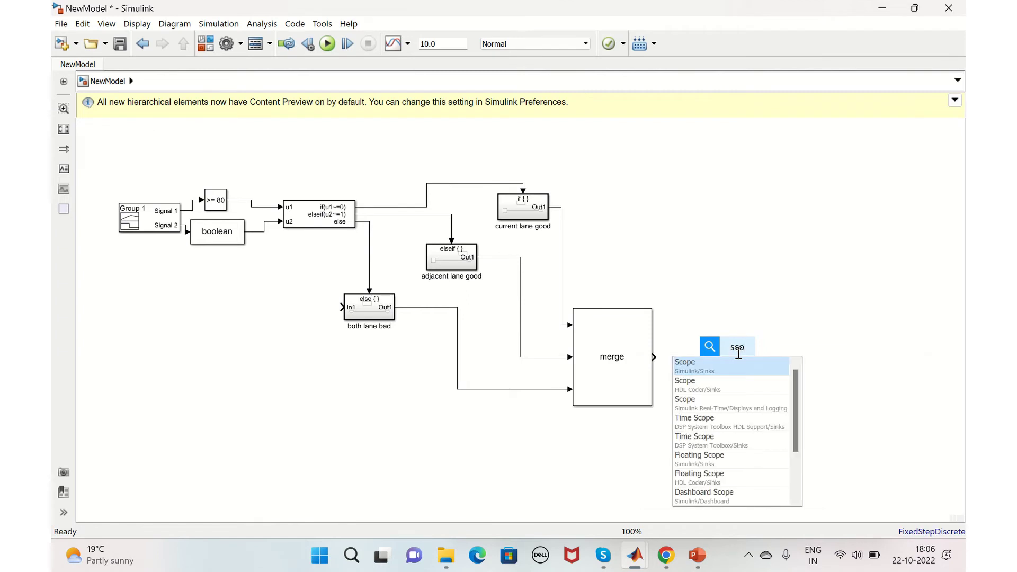
left_click(771, 371)
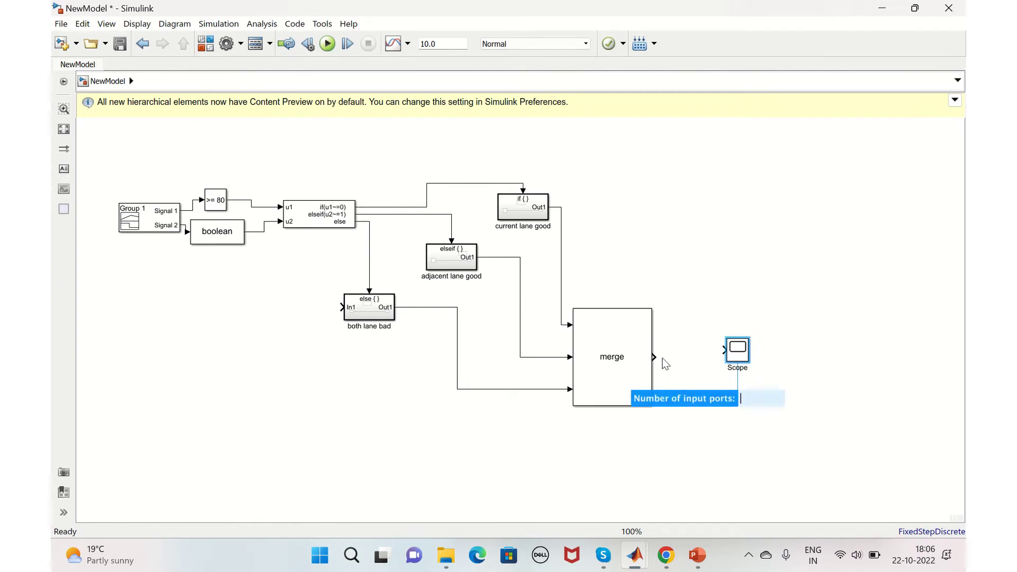
left_click_drag(654, 357, 724, 351)
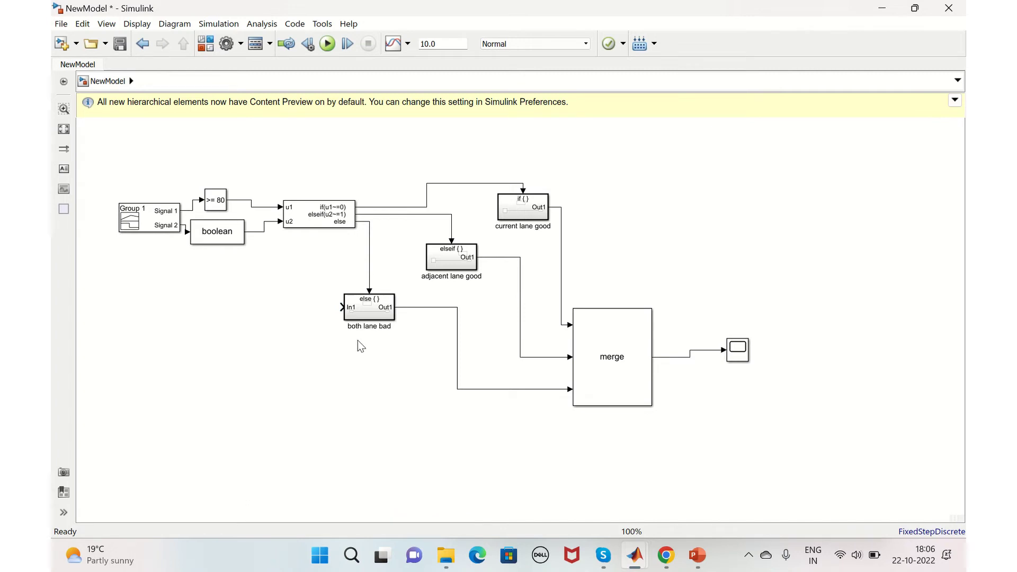
Branch the Merge output line back to the In1 port of the both lane bad subsystem.
left_click(369, 328)
left_click(695, 370)
left_click(684, 358)
mouse_move(685, 359)
left_mouse_down()
mouse_move(302, 364)
mouse_move(334, 301)
mouse_move(342, 313)
left_mouse_up()
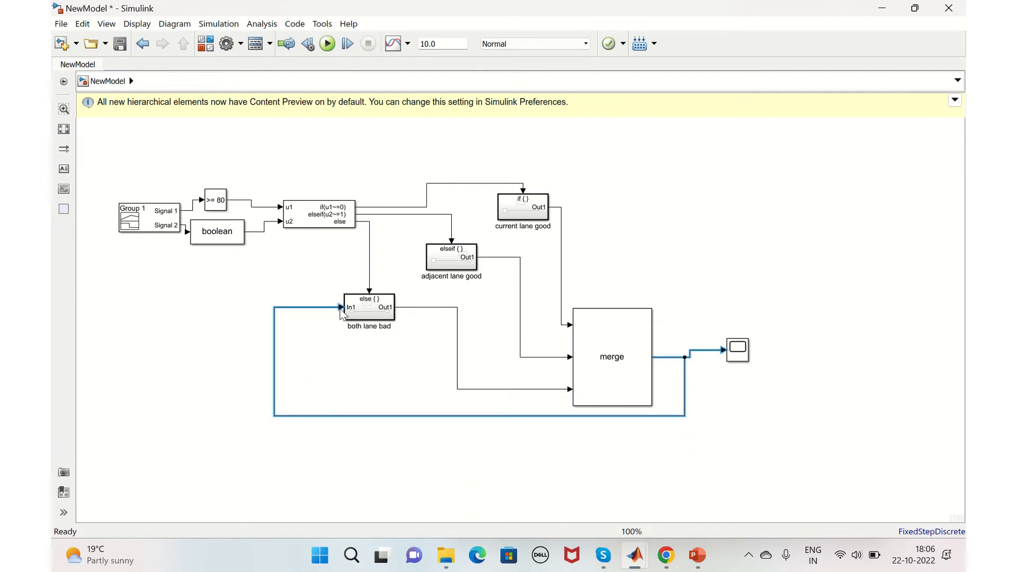
left_click(393, 458)
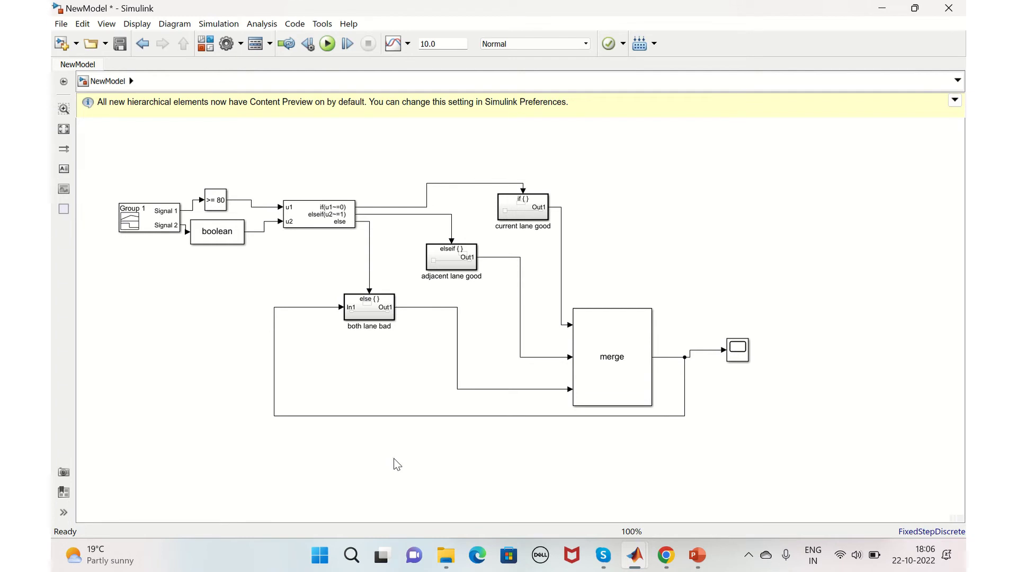
Insert a Unit Delay block, rotate it 180 degrees and place it on the feedback line into both lane bad.
left_click(376, 330)
left_click(363, 353)
double_click(393, 451)
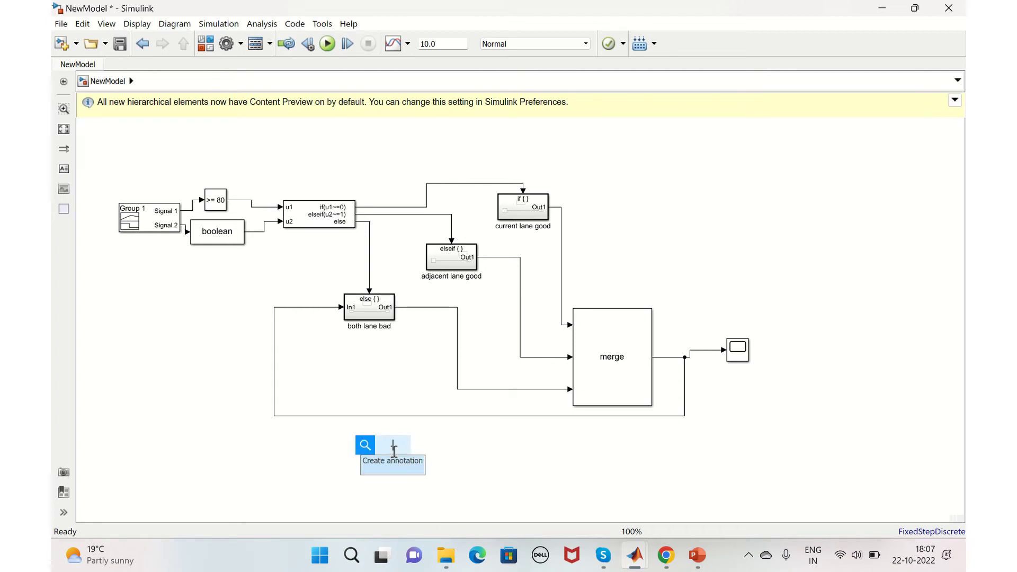
type("uni")
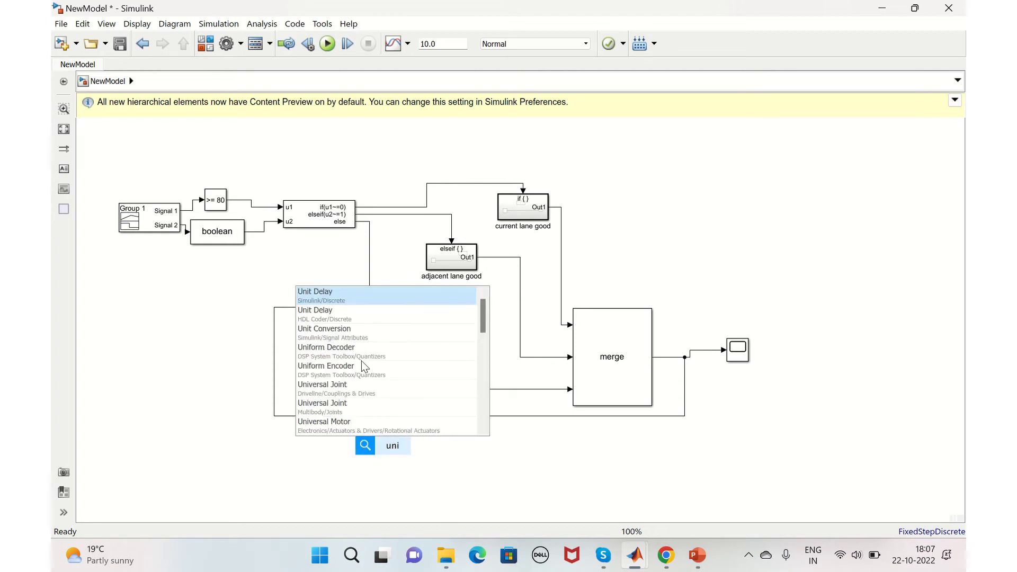
left_click(353, 301)
double_click(355, 300)
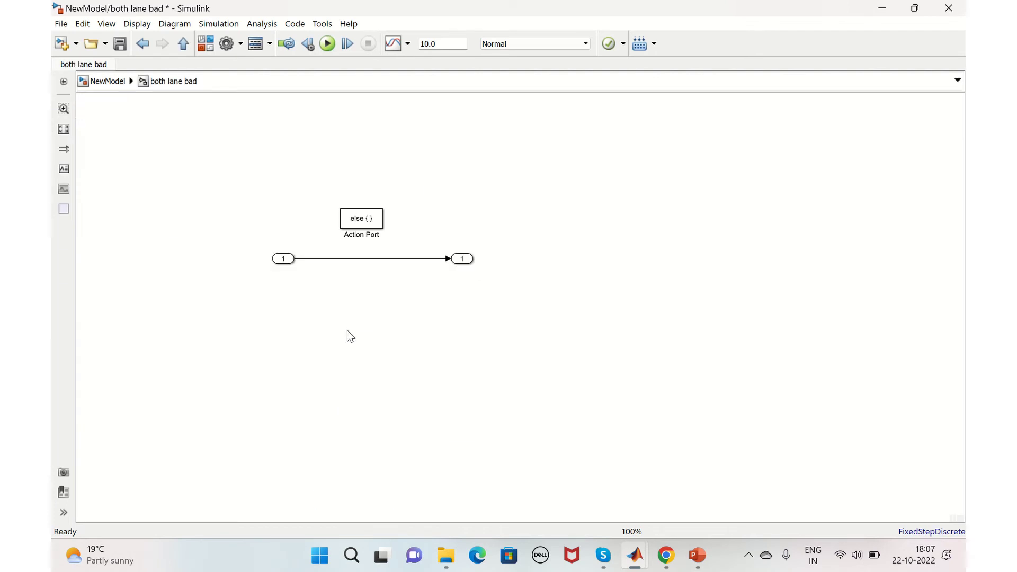
left_click(98, 80)
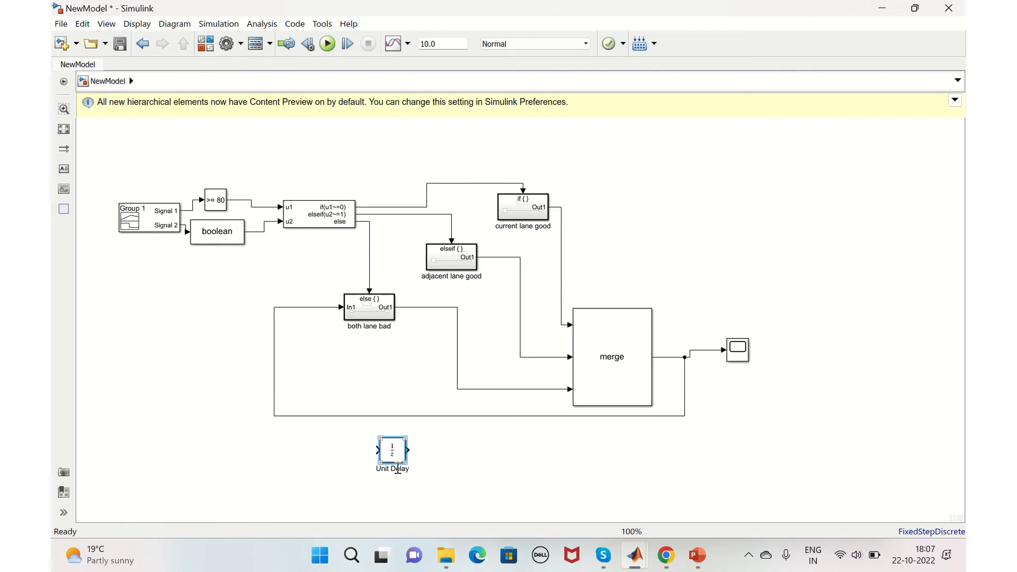
key("ctrl+r")
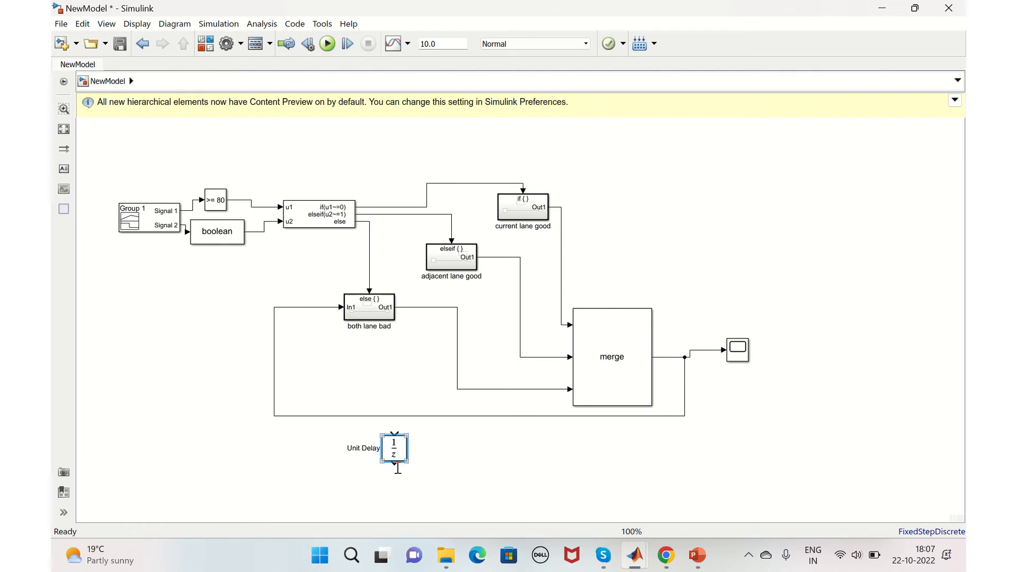
key("ctrl+r")
left_click_drag(396, 456, 400, 421)
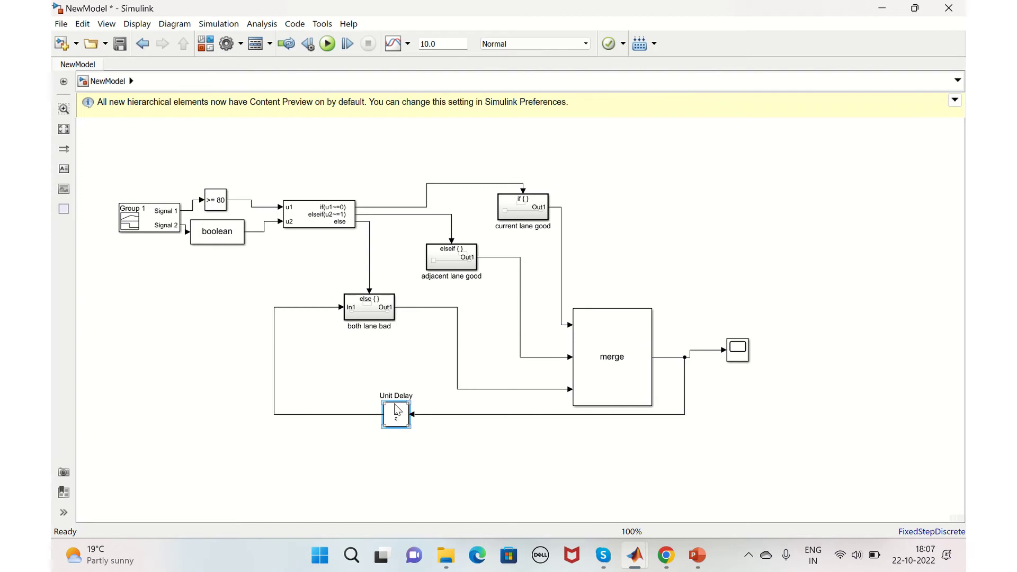
Run the simulation and open the Scope to display the Merge output.
left_click(216, 25)
left_click(249, 56)
left_click(328, 44)
left_click(739, 352)
double_click(739, 352)
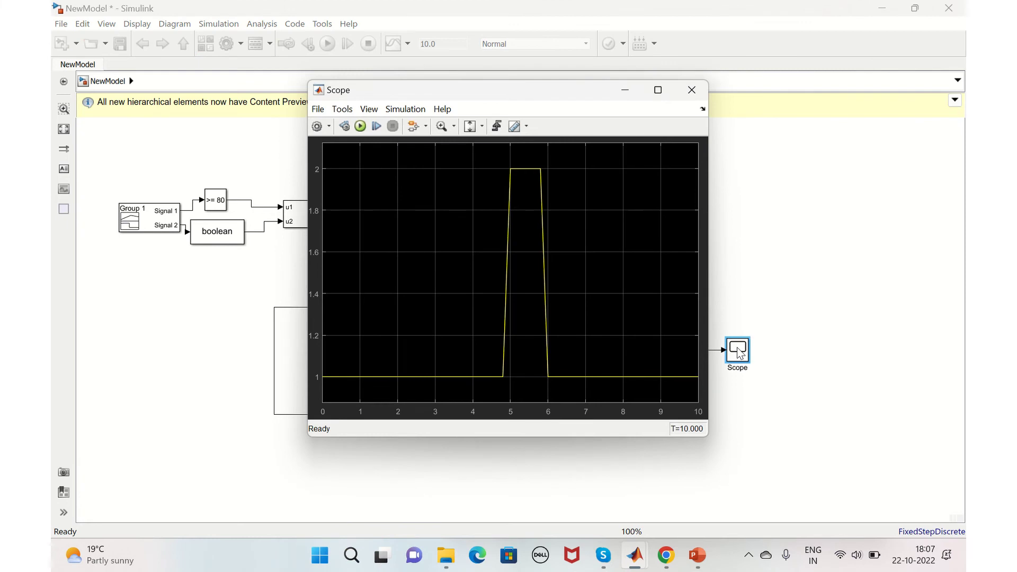
Place the Scope and Signal Builder windows side by side and compare the lane output with Signal 1 and Signal 2.
left_click_drag(399, 90, 627, 72)
left_click(138, 226)
double_click(139, 227)
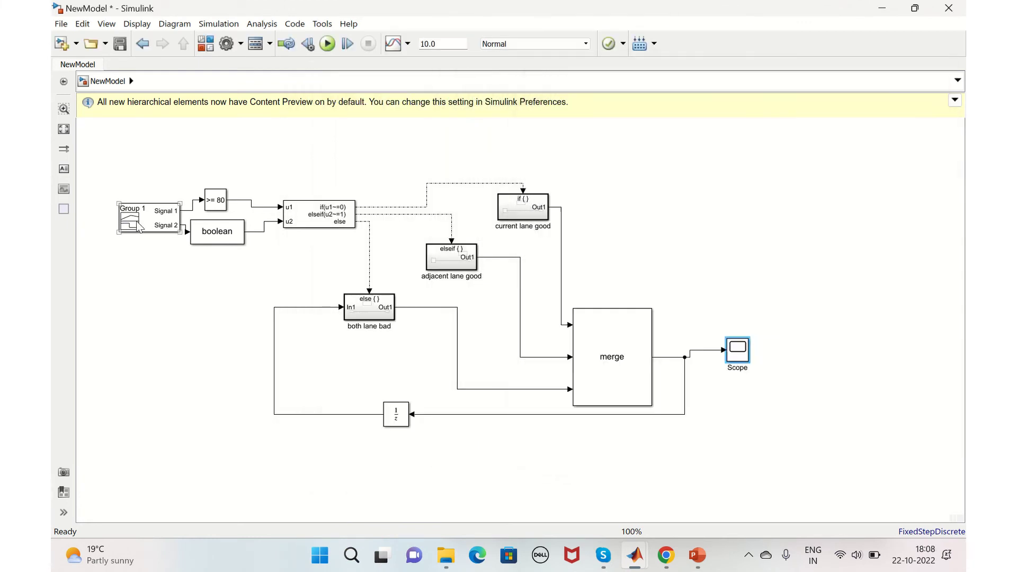
left_click_drag(675, 19, 259, 24)
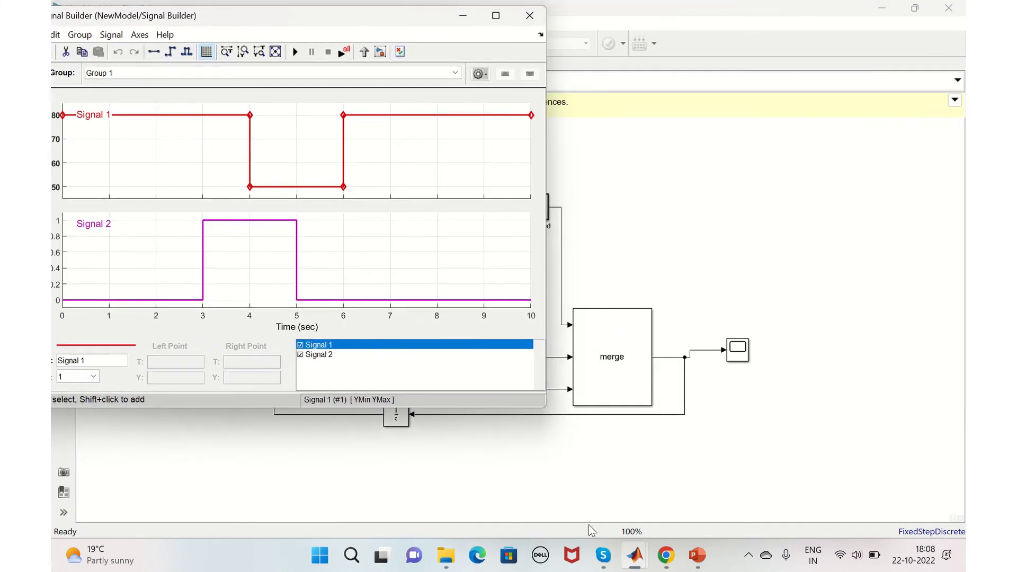
mouse_move(635, 556)
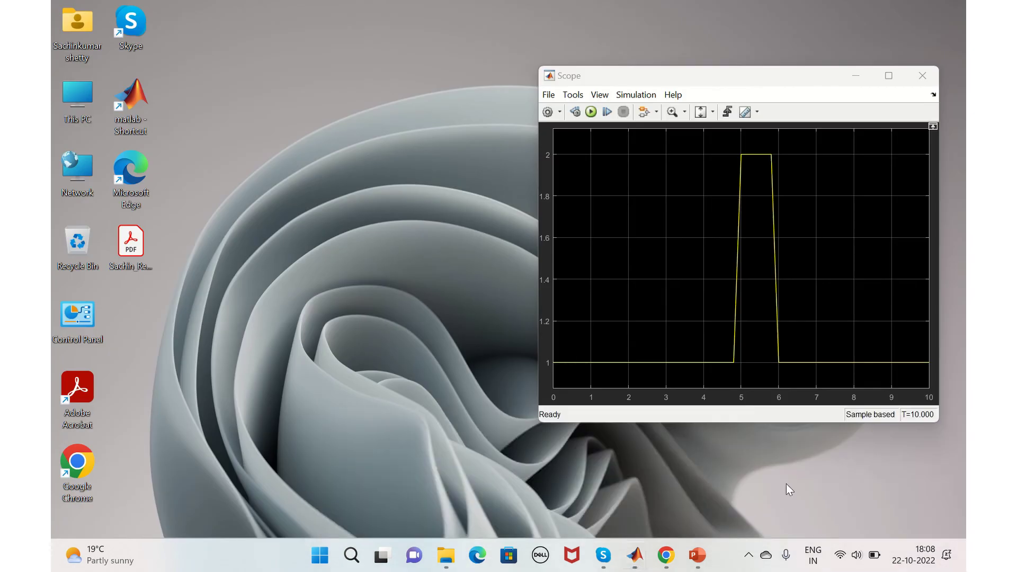
left_click(785, 482)
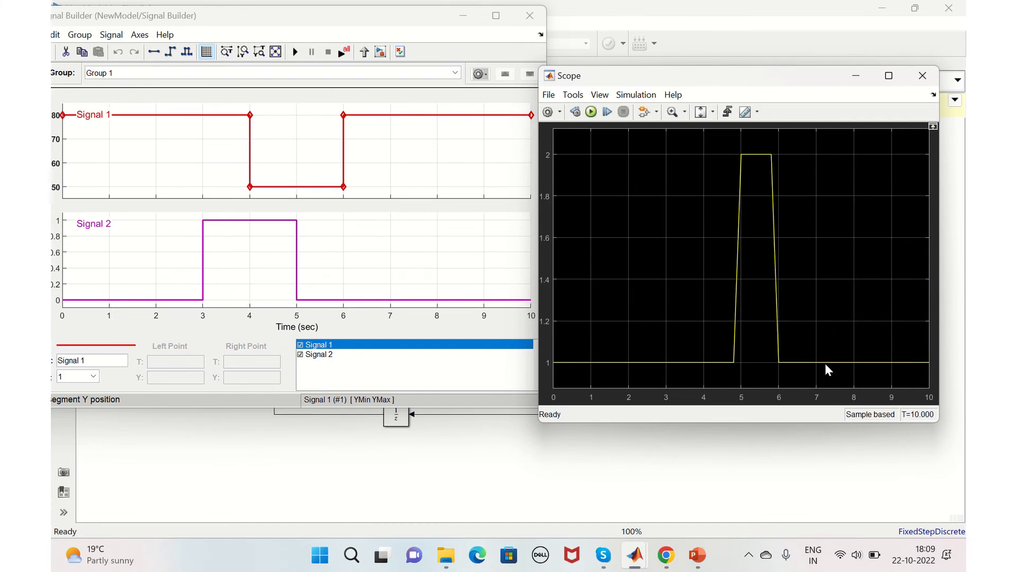
left_click(621, 473)
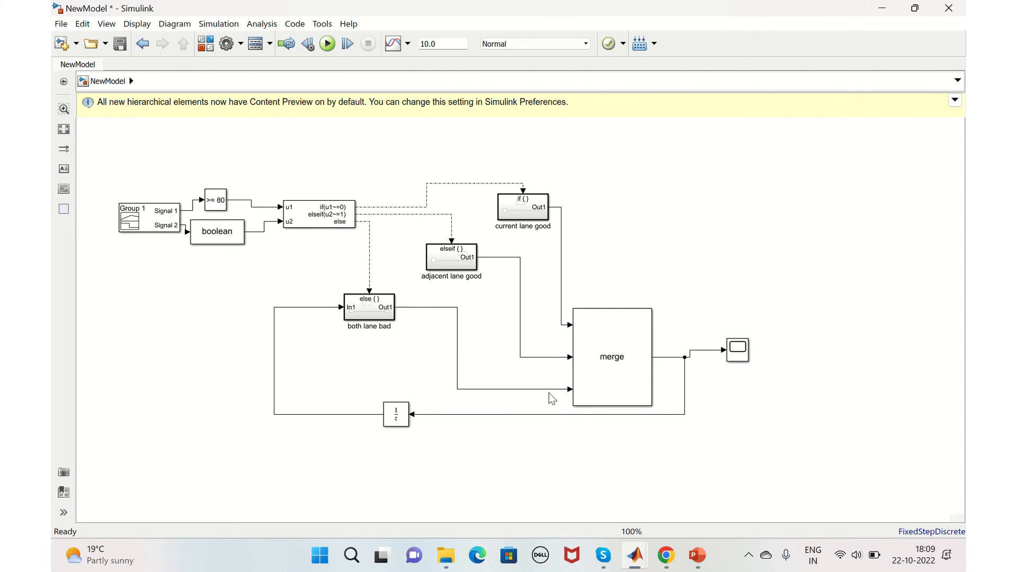
Insert a Switch block below the feedback line and a Constant block with value 2 to its upper left.
double_click(344, 473)
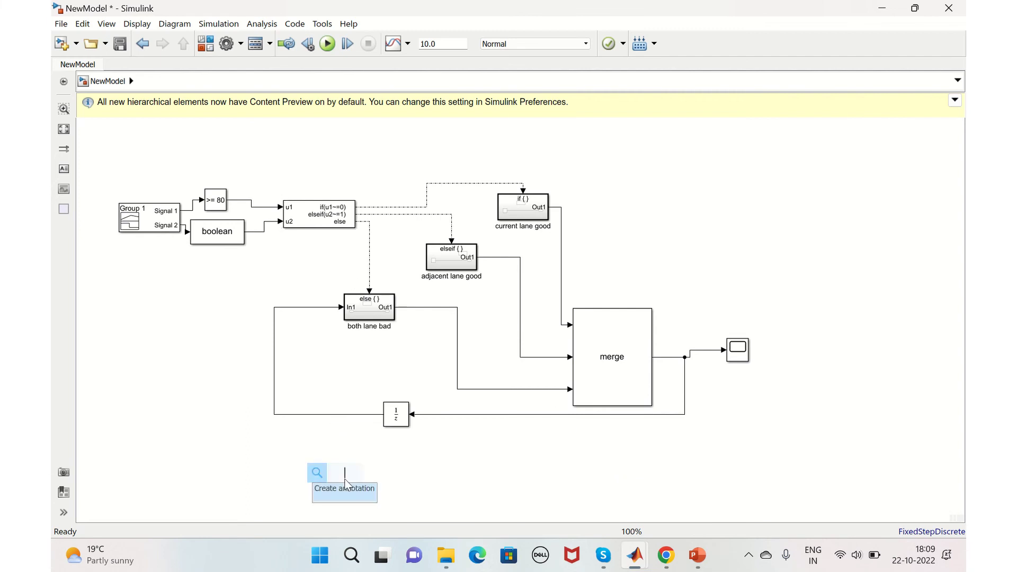
type("swi")
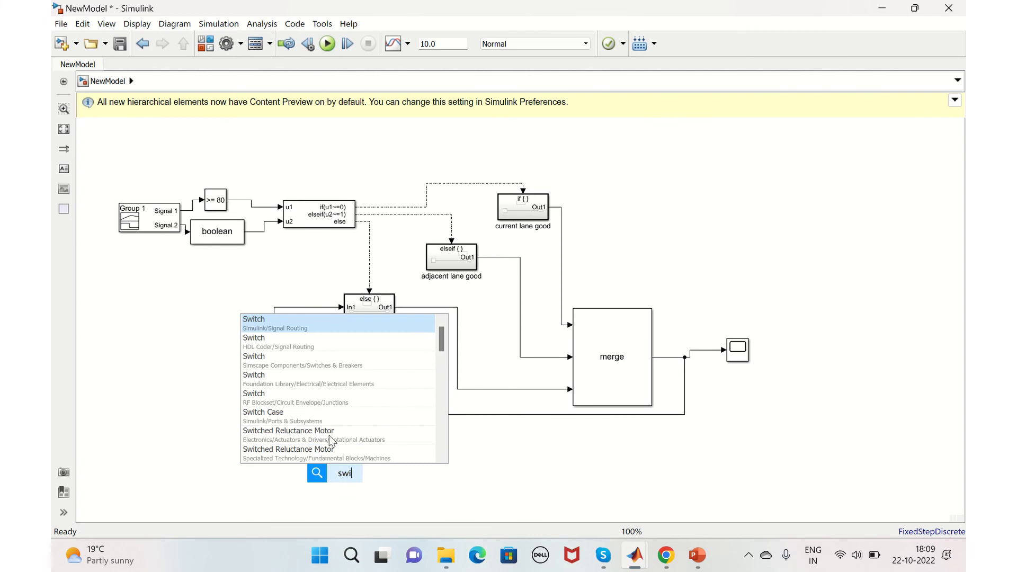
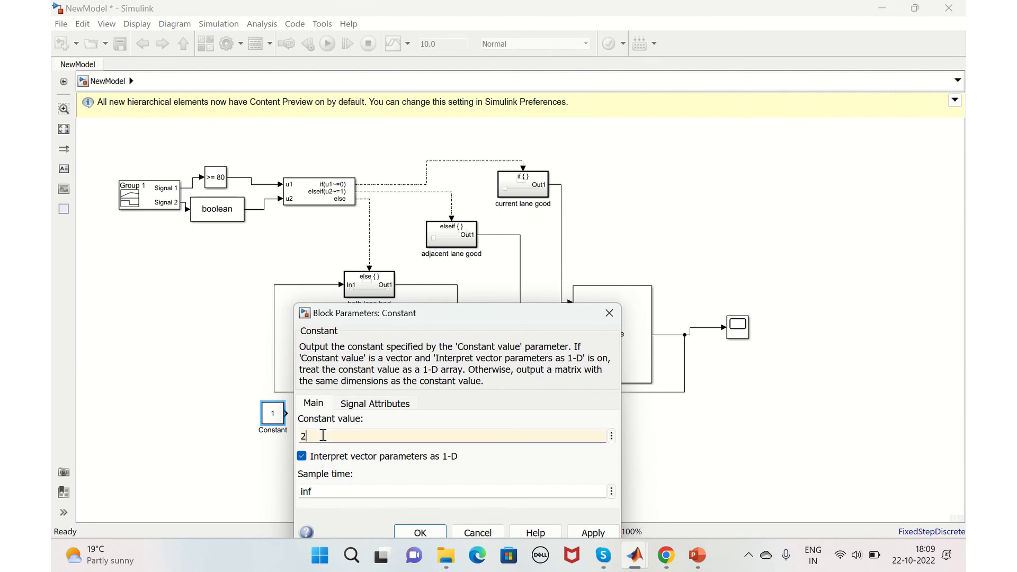
left_click(597, 533)
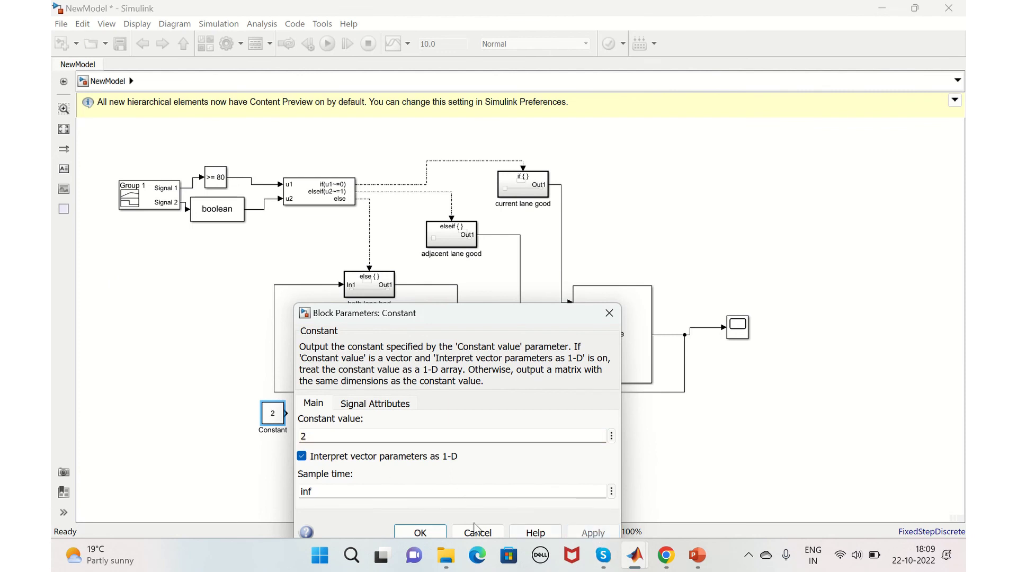
left_click(420, 533)
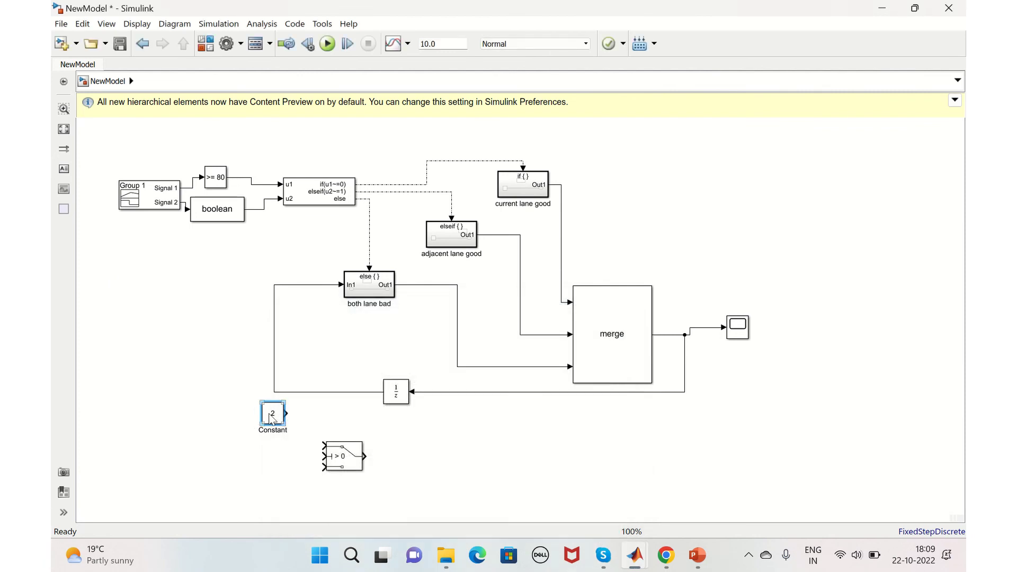
Duplicate the Constant block, place the copy below the original and set its value to 1.
key("ctrl+c")
key("ctrl+v")
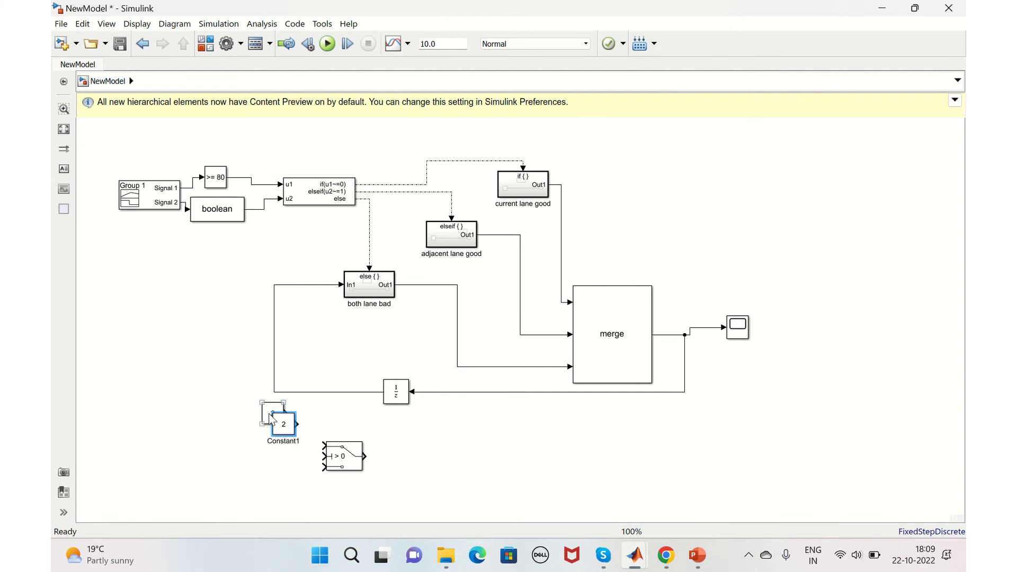
left_click_drag(286, 434, 274, 494)
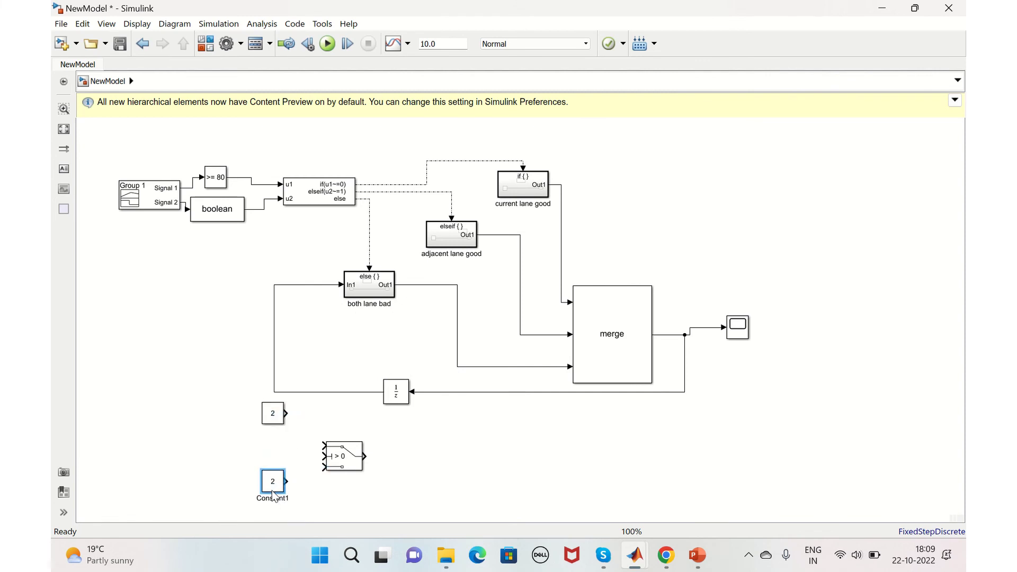
double_click(273, 482)
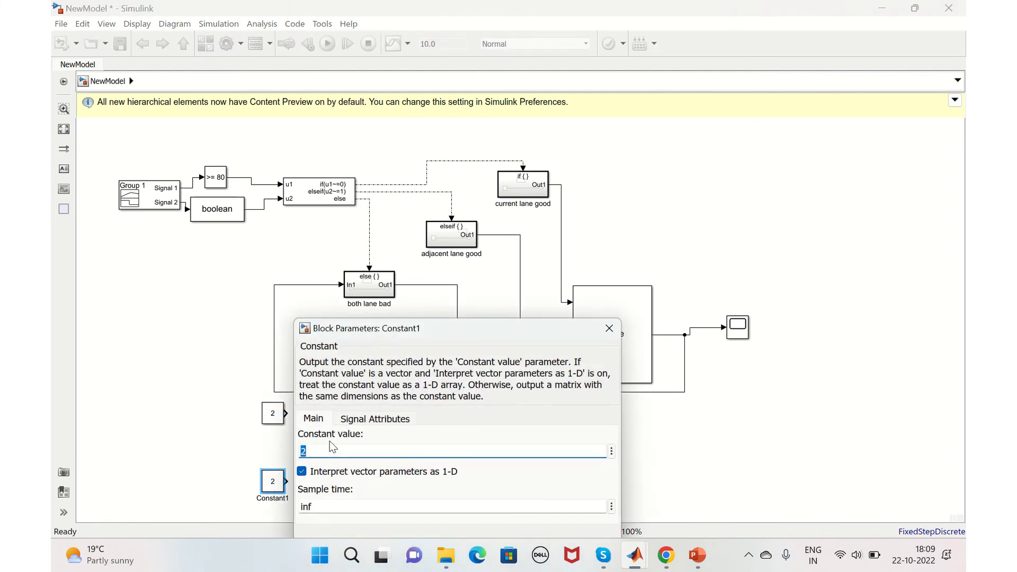
type("1")
key("Return")
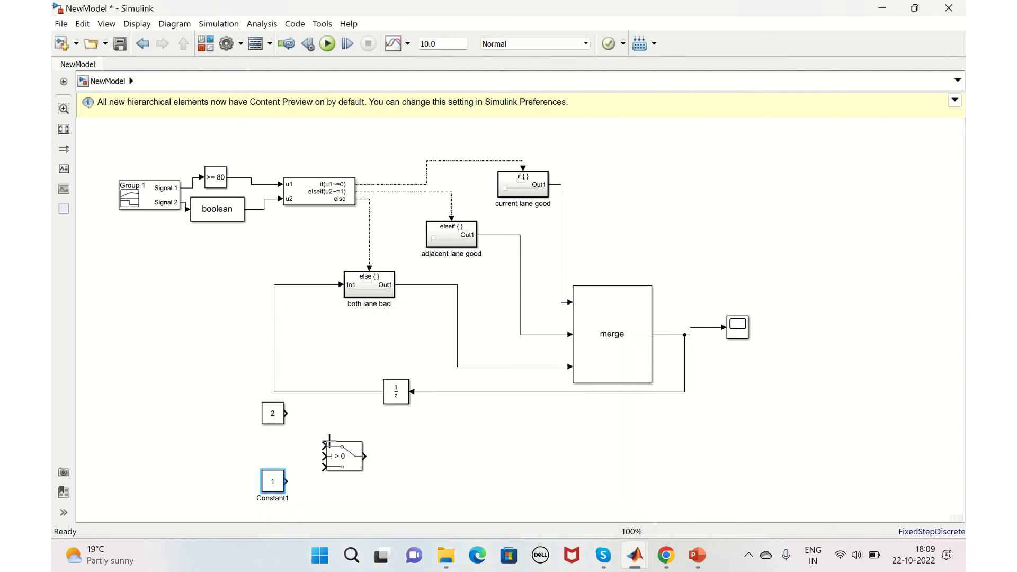
Insert a Logical Operator block to the left of the two Constant blocks.
double_click(214, 446)
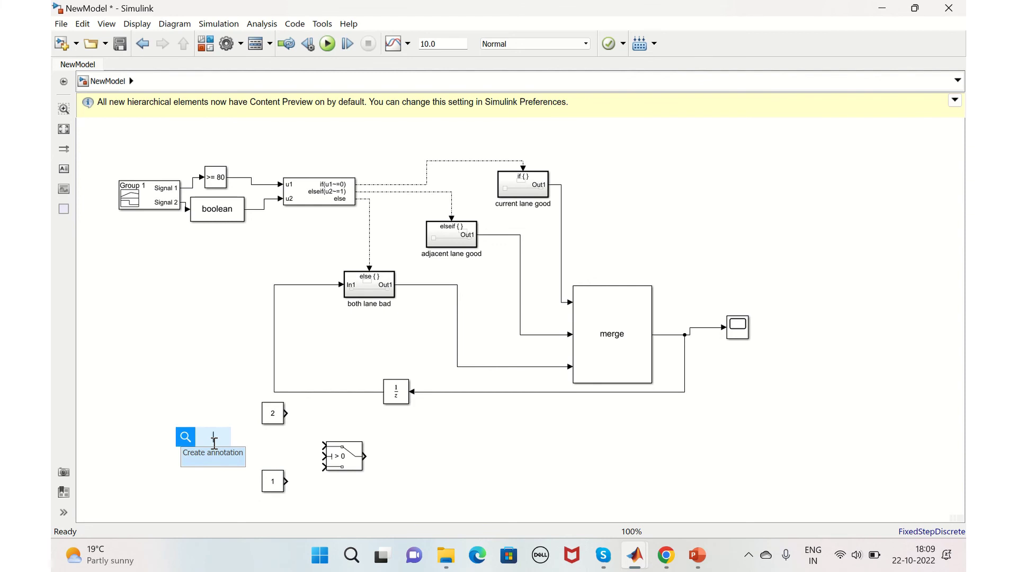
type("loca")
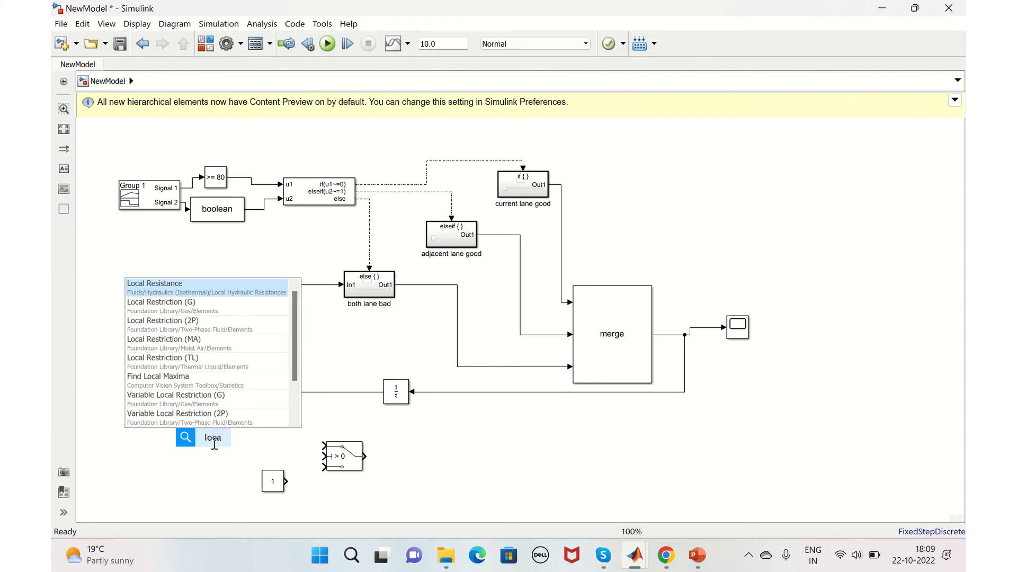
key("BackSpace")
key("BackSpace")
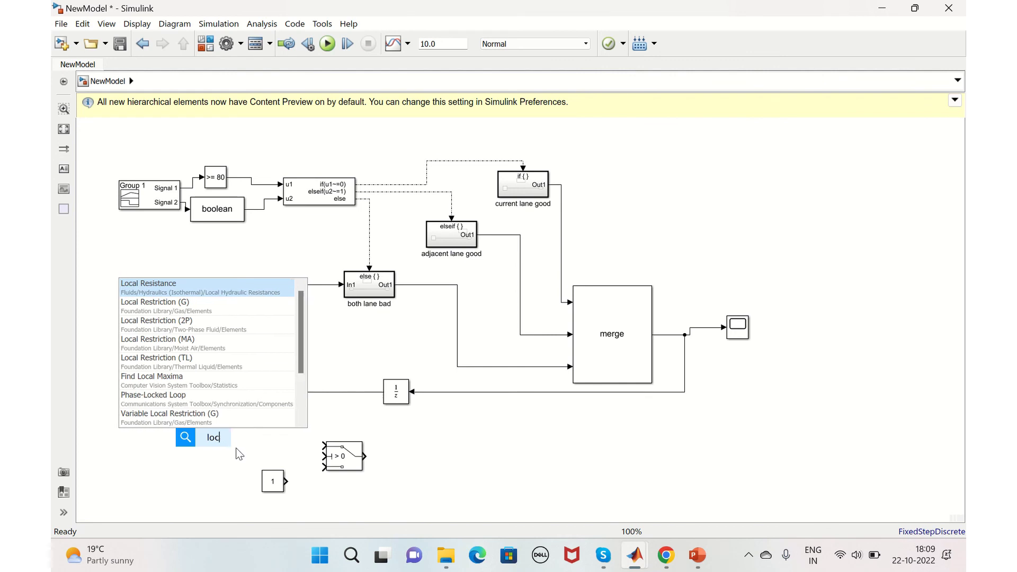
type("gica")
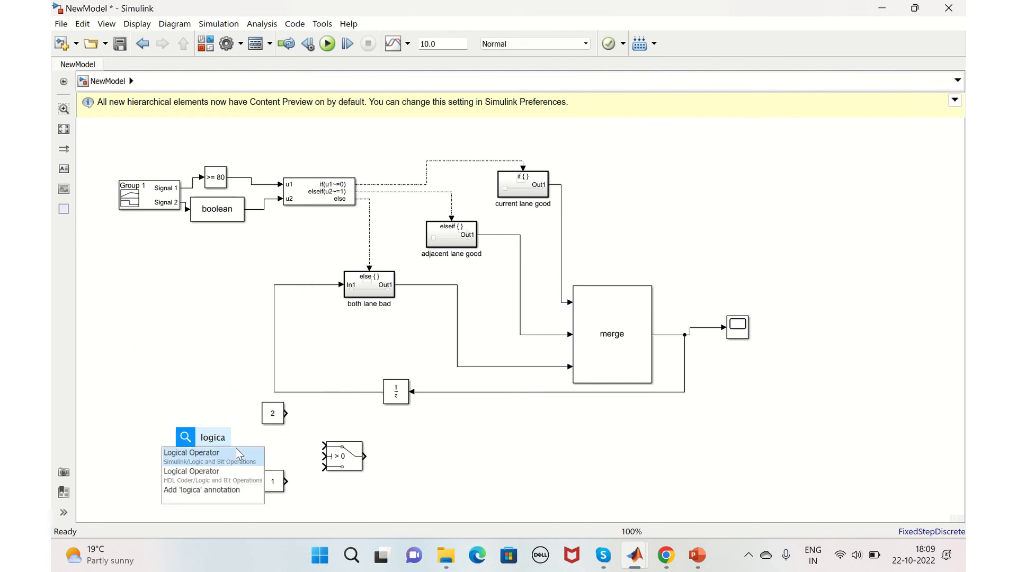
left_click(237, 459)
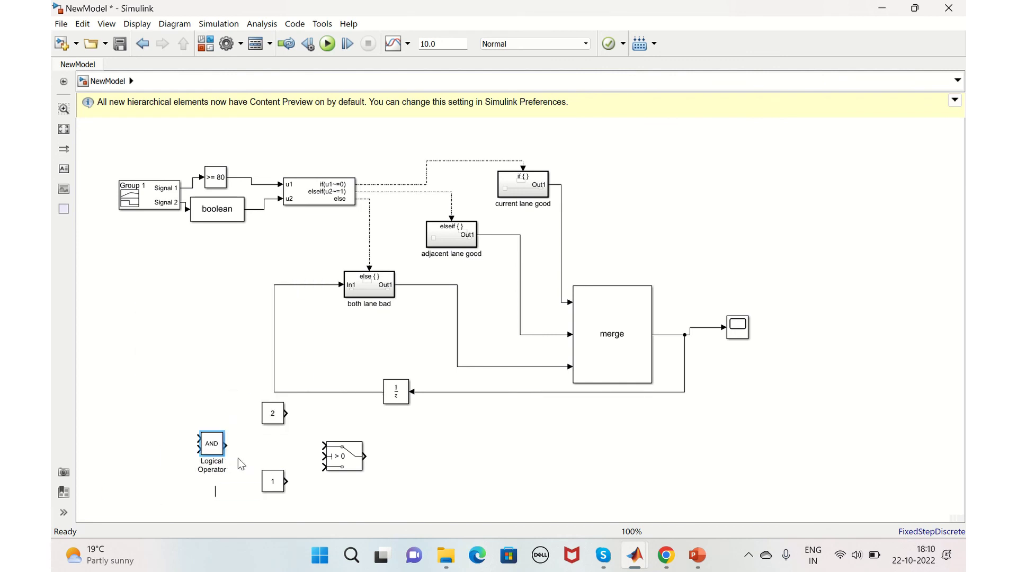
left_click(204, 395)
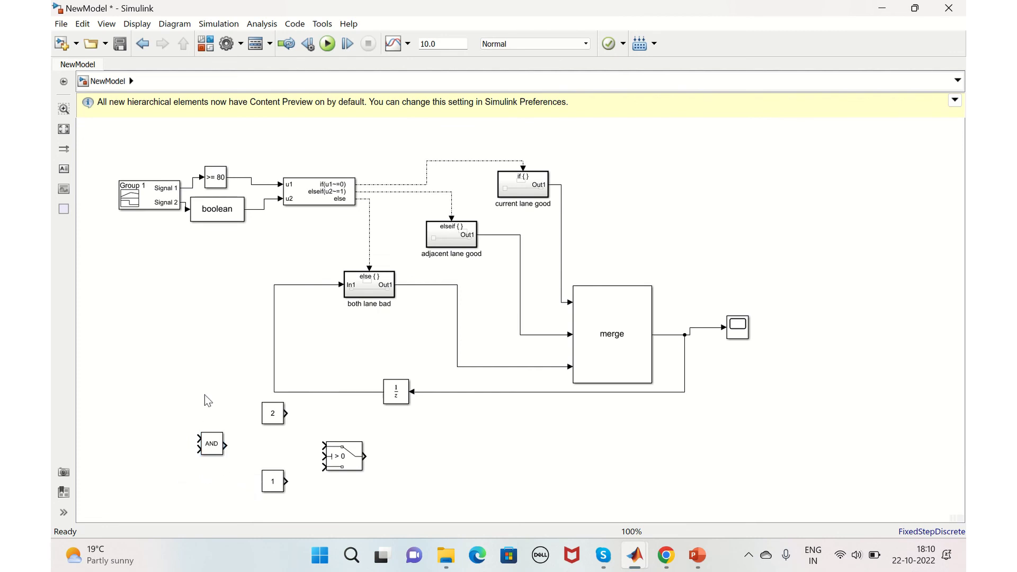
Set the Logical Operator block's operator to NOR, keeping two input ports.
double_click(212, 443)
left_click(334, 449)
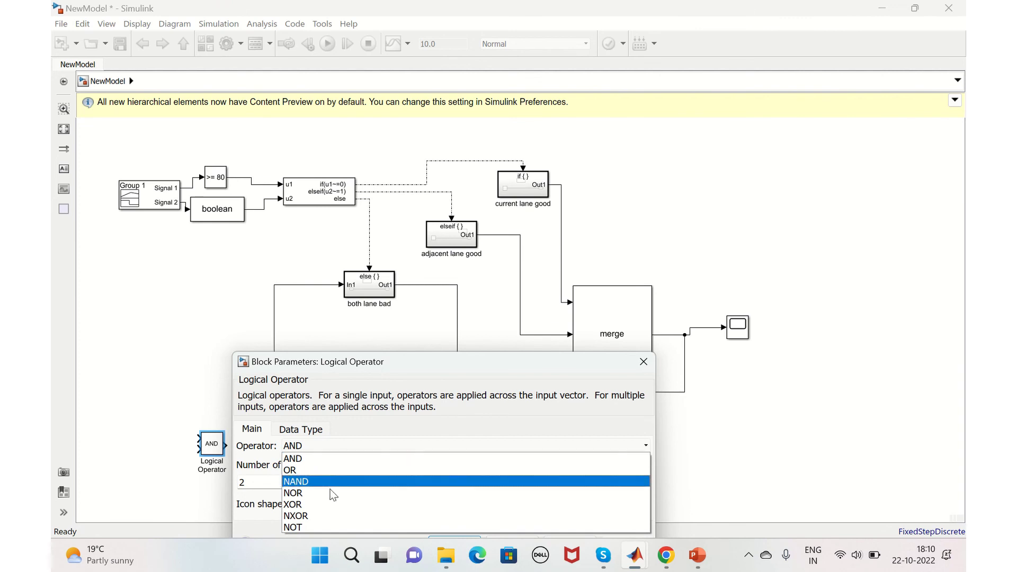
left_click(313, 494)
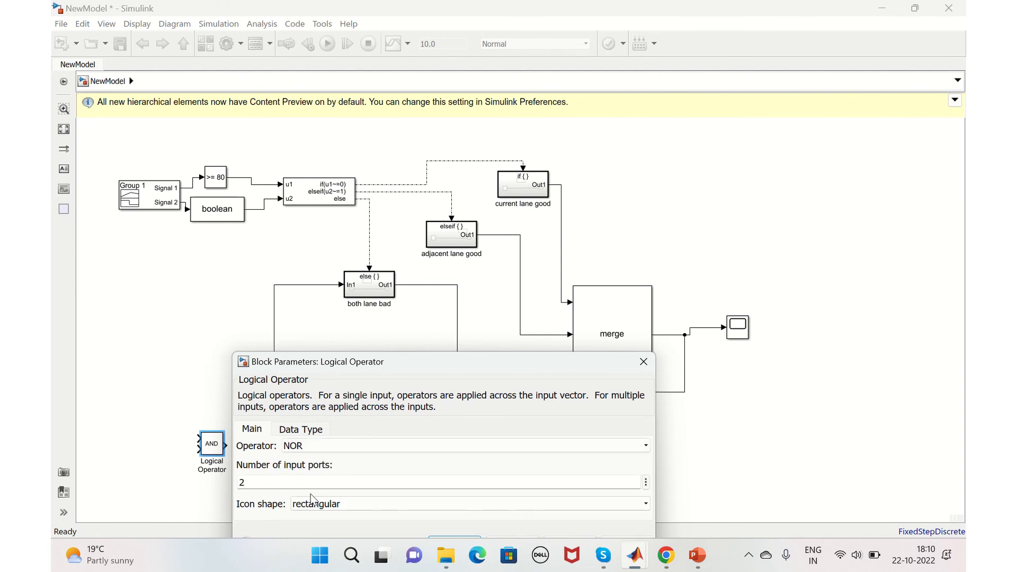
key("Return")
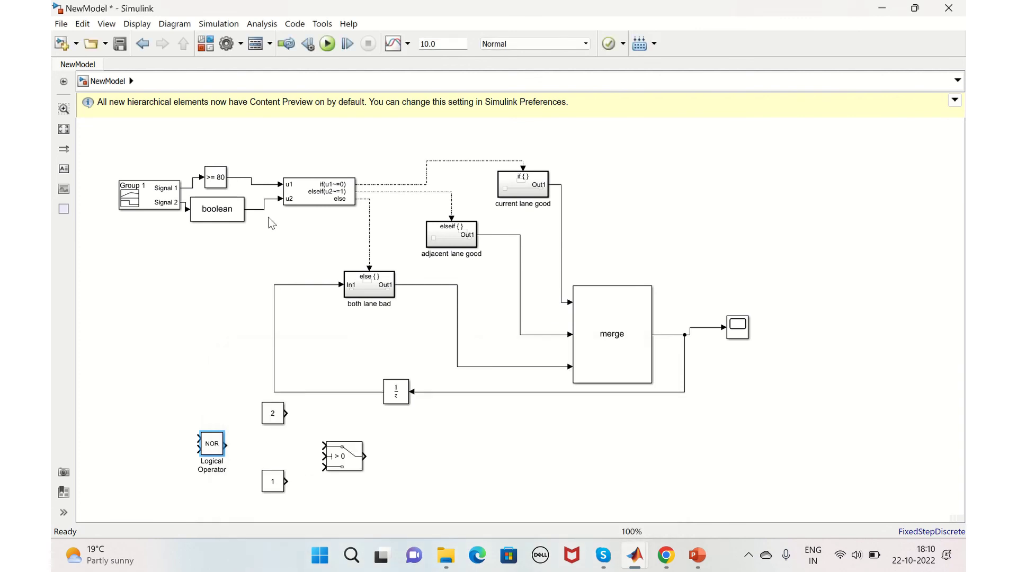
Connect the NOR block's upper input to the >= 80 comparison output and its lower input to the boolean conversion output.
left_click_drag(198, 438, 270, 199)
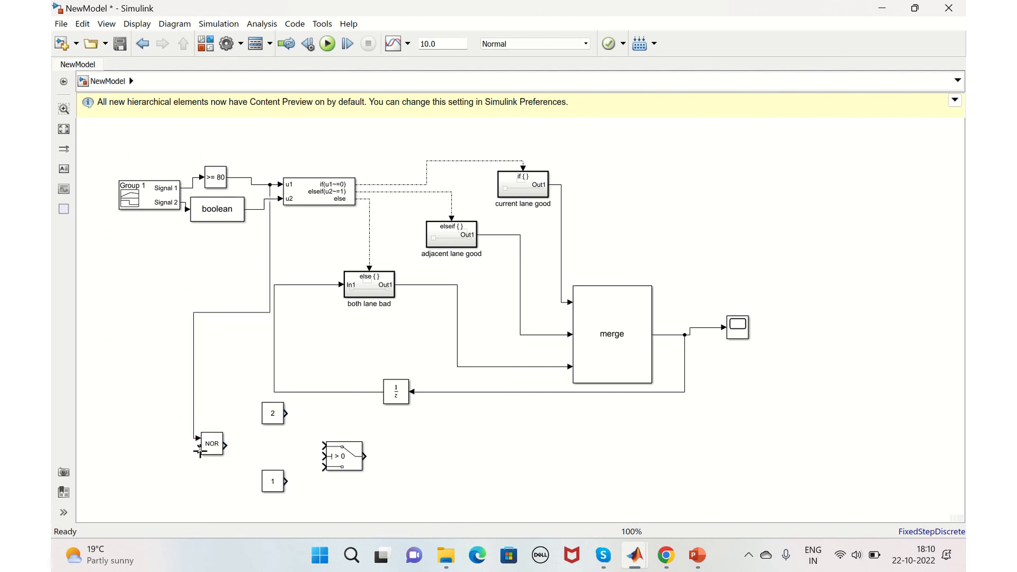
left_click_drag(197, 449, 255, 210)
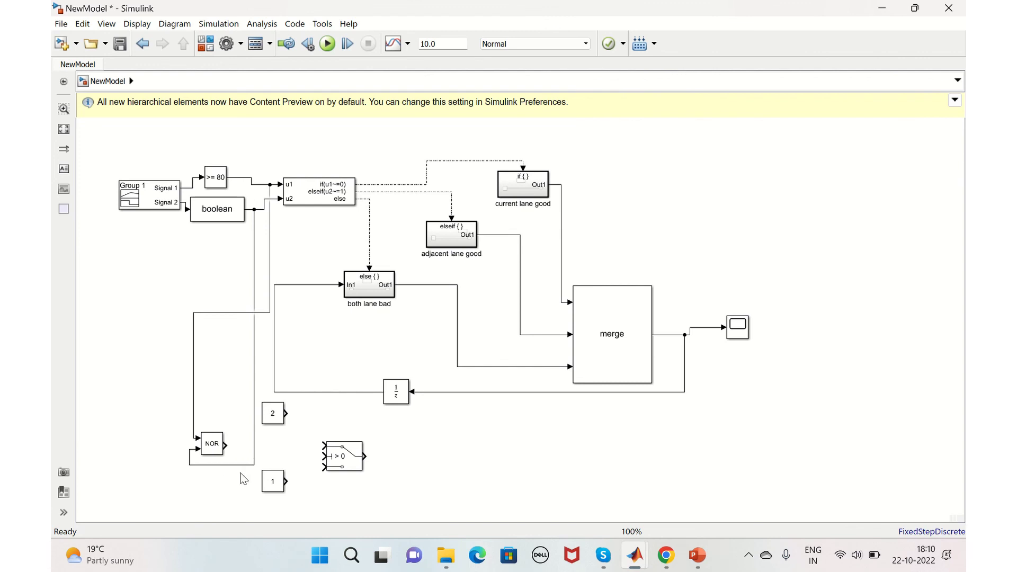
left_click(212, 451)
Move the Constant block with value 1 further down and place the NOR block between the two constants, level with the Switch.
left_click_drag(274, 488, 275, 522)
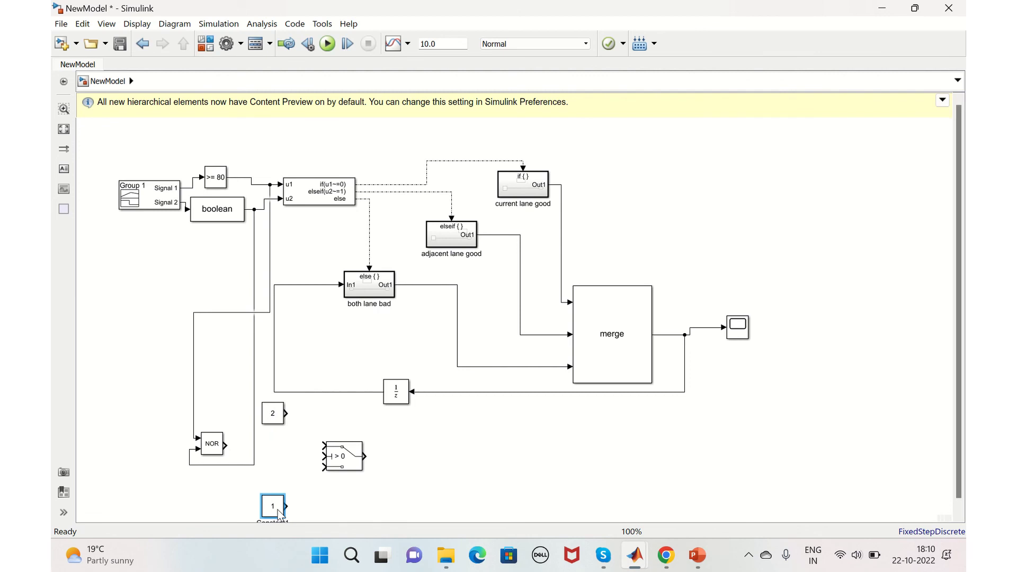
left_click(222, 449)
left_click_drag(212, 448, 249, 457)
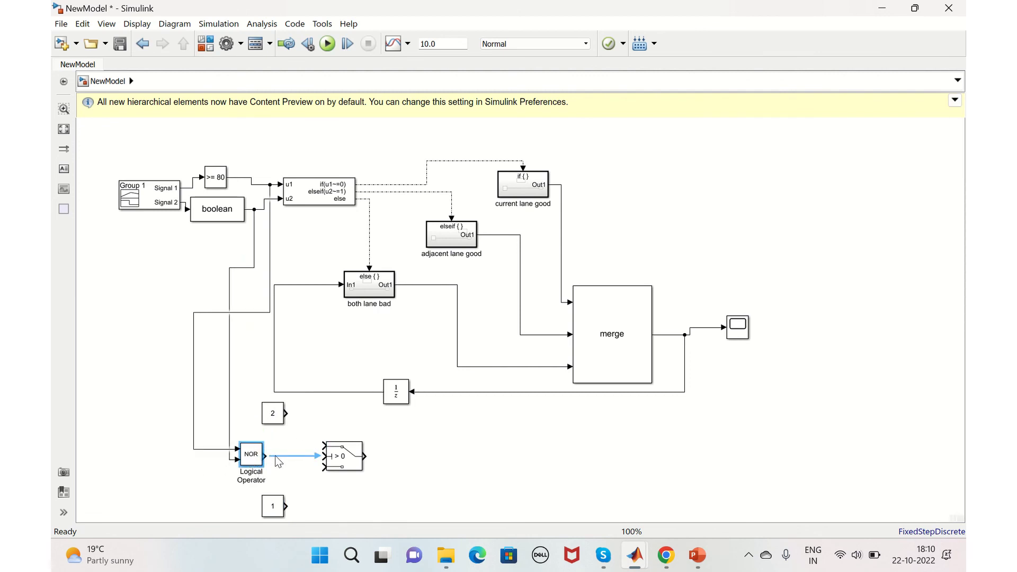
Wire NOR to the Switch's middle control input, constant 2 to its upper input and constant 1 to its lower input.
left_click(275, 456)
left_click_drag(286, 414, 322, 448)
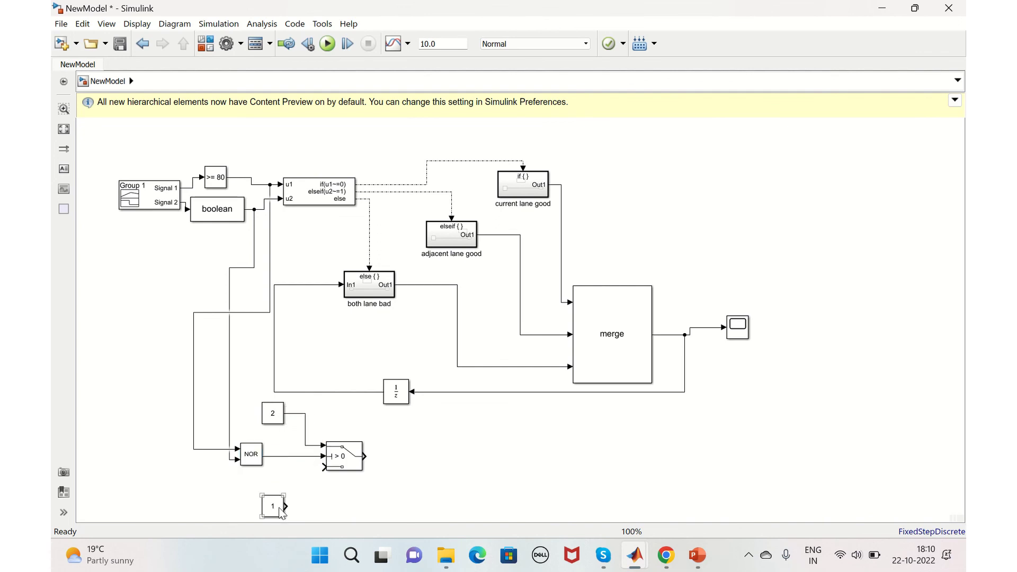
left_click_drag(286, 507, 323, 467)
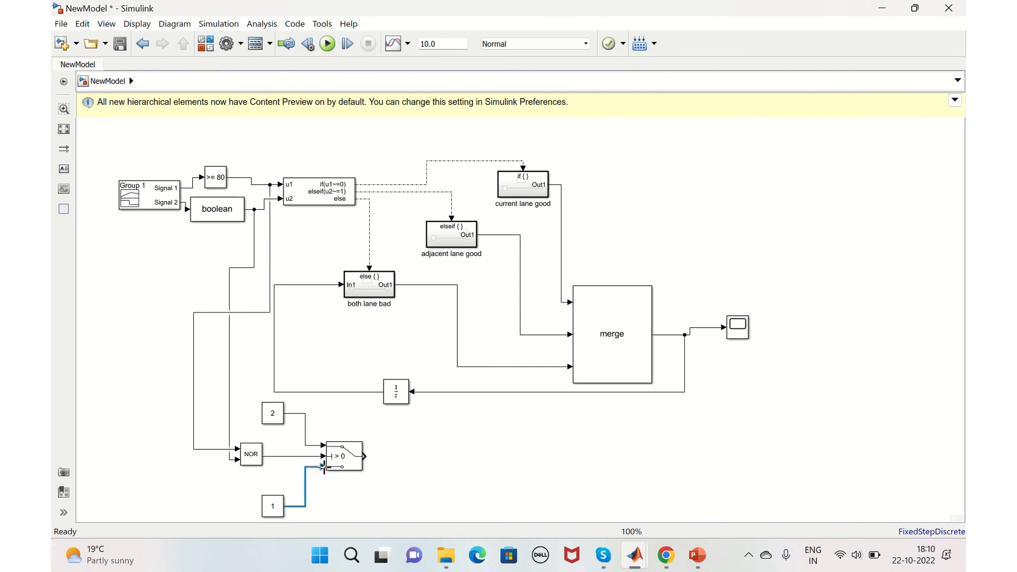
Duplicate the Scope block and place the copy right of the Switch, connected to the Switch output.
left_click(737, 339)
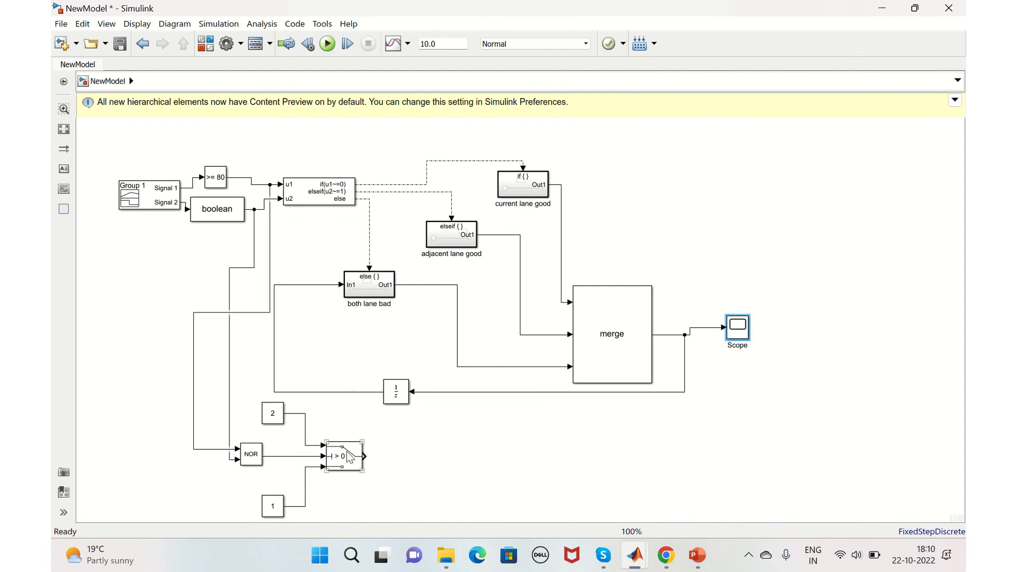
key("ctrl+v")
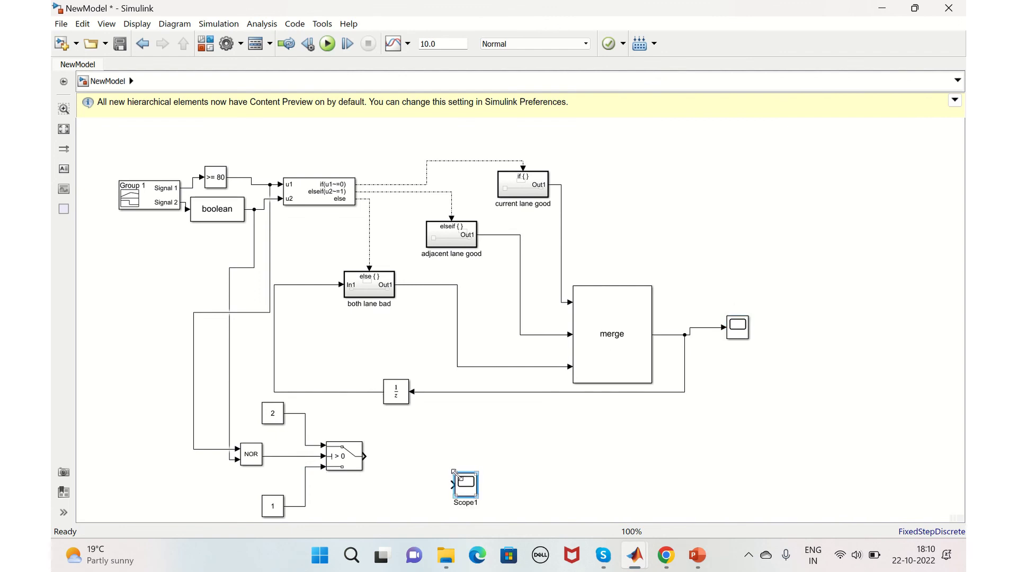
left_click_drag(460, 481, 409, 455)
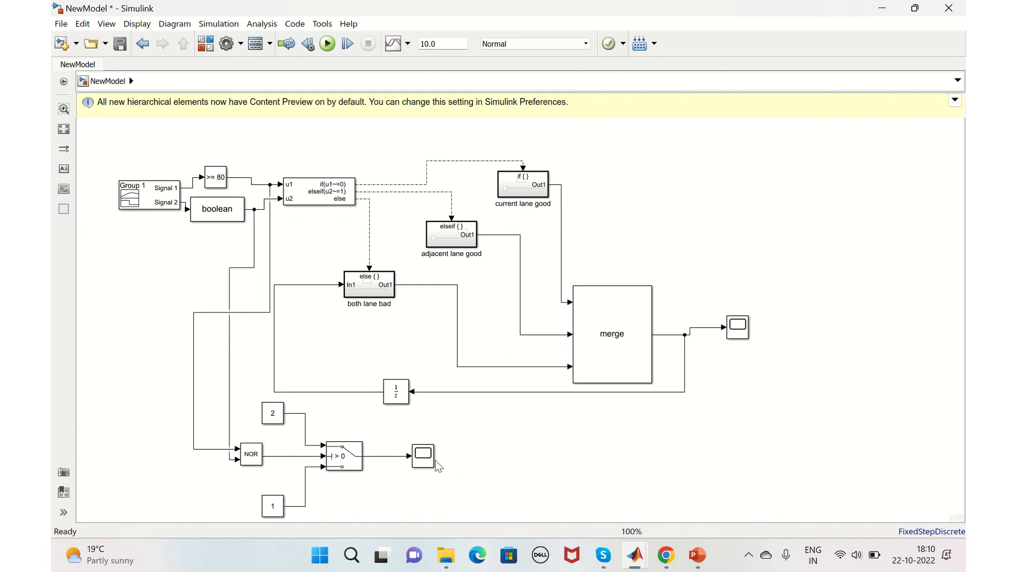
Run the simulation and open the scope connected to the Switch output.
left_click(328, 42)
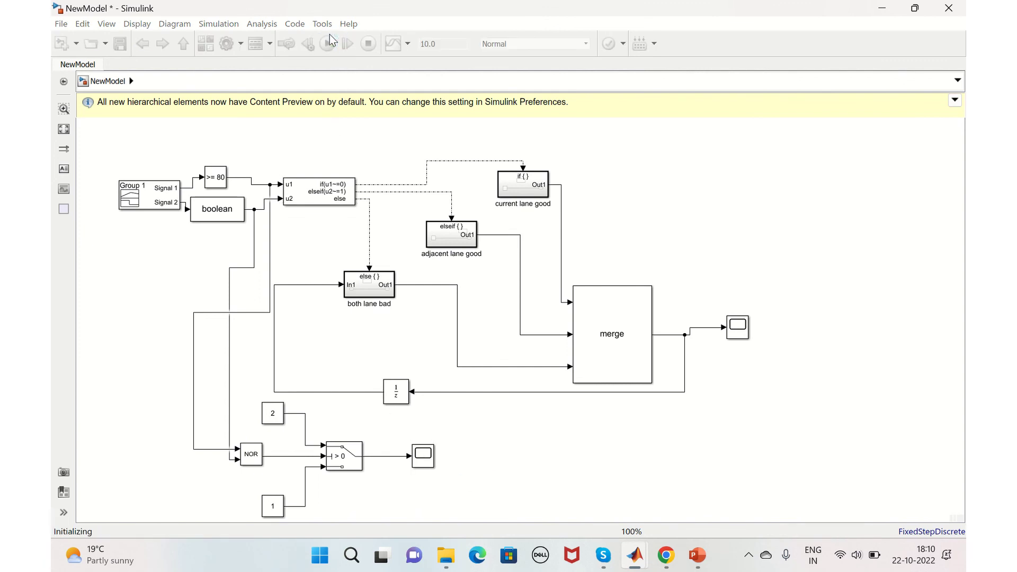
left_click(424, 466)
double_click(424, 466)
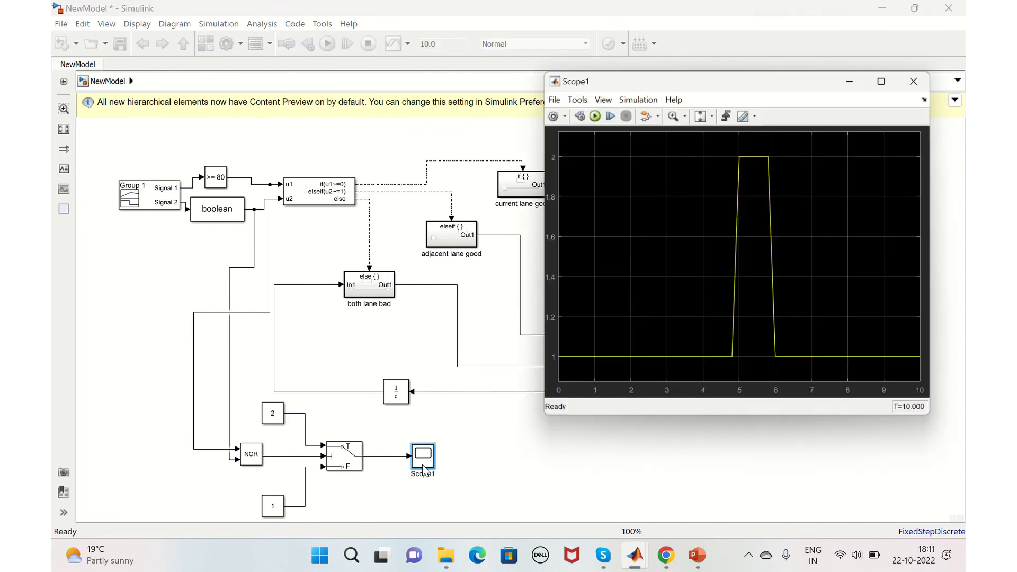
Place the Switch output scope beside the original Merge output scope and compare the two lane signals.
left_click_drag(791, 86, 360, 98)
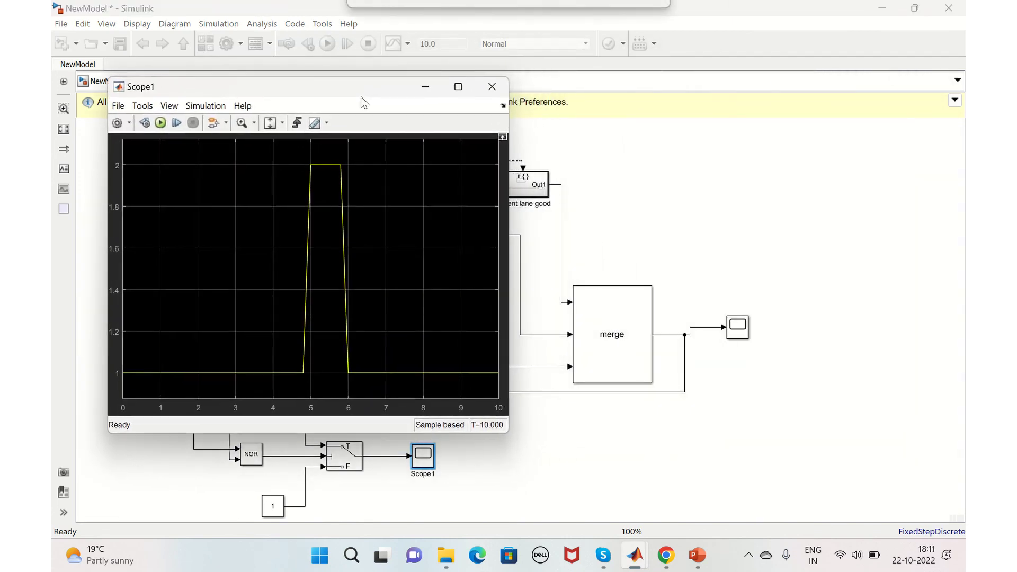
mouse_move(636, 555)
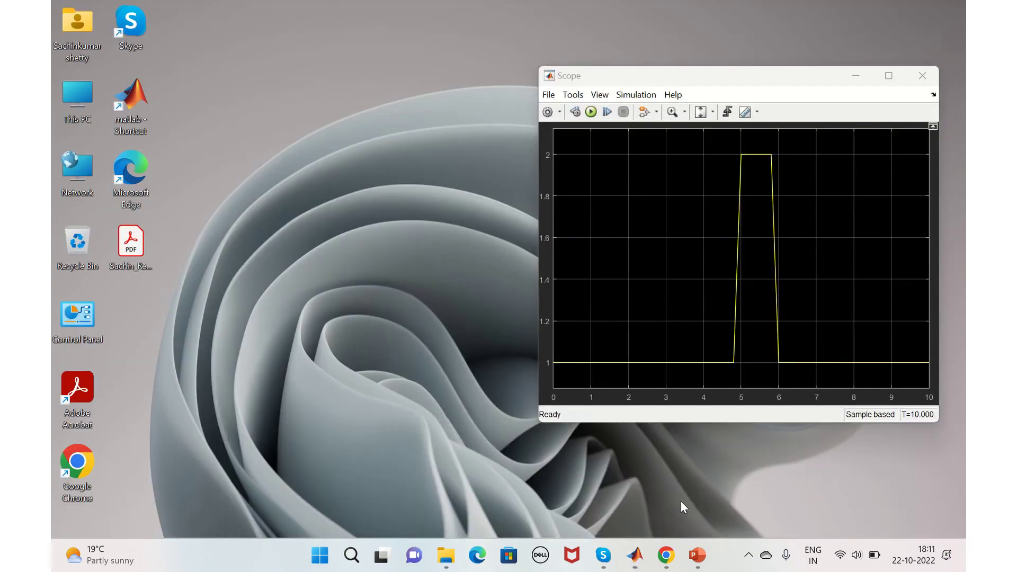
left_click(681, 501)
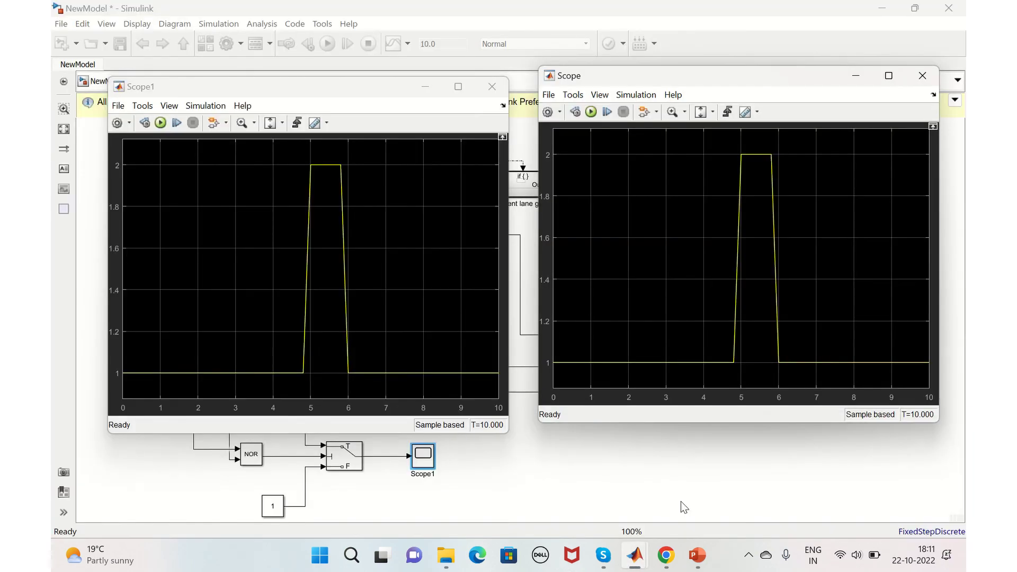